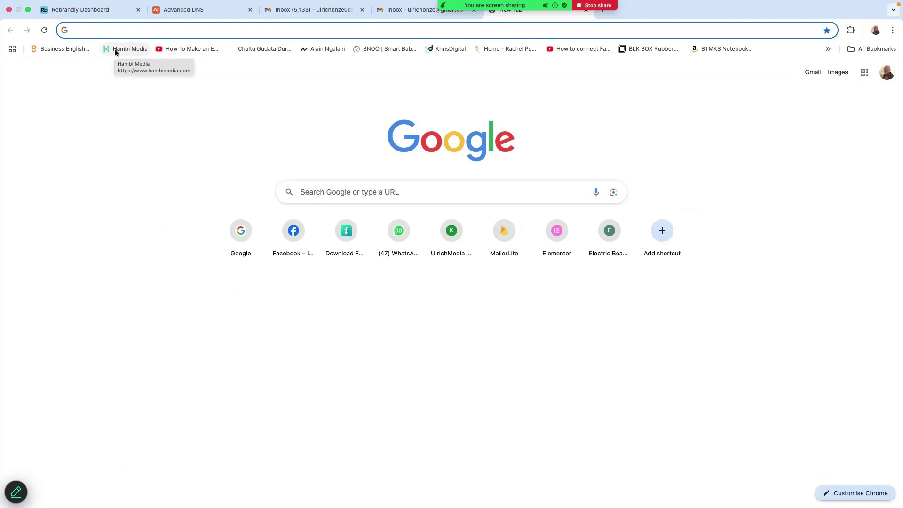
text(ulrichmedia)
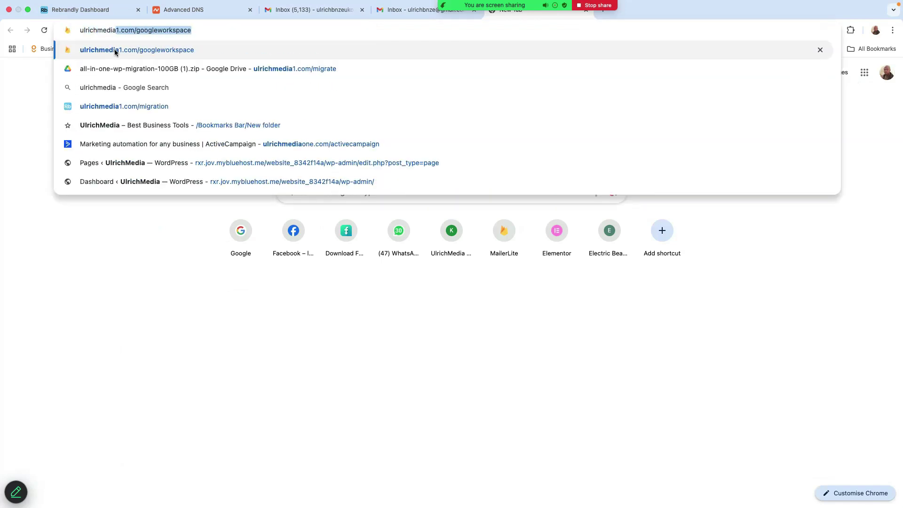
key(Right)
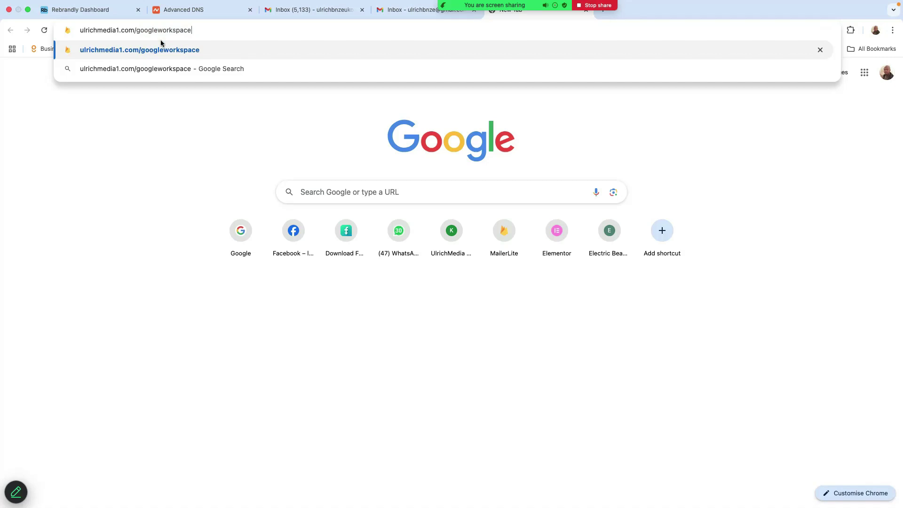
key(Return)
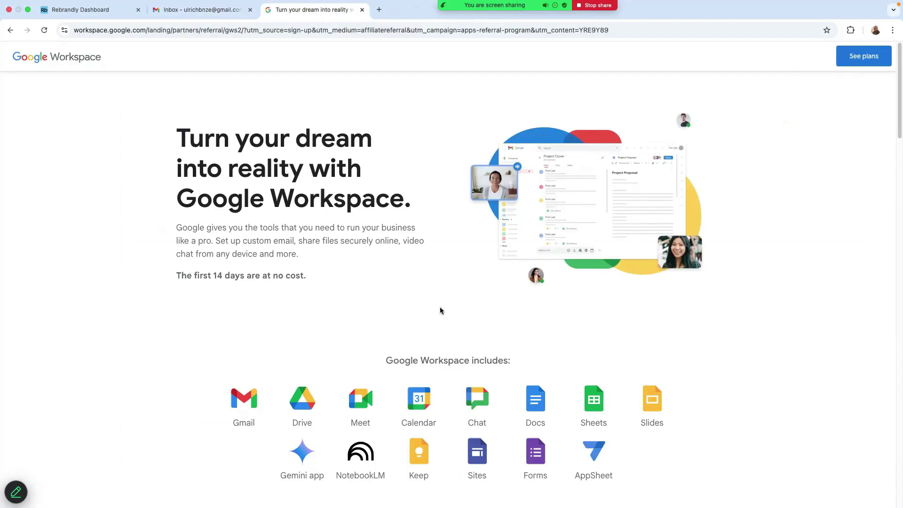
Step: Scroll down the Workspace landing page past the app icons to the pricing plan cards
scroll(439, 308, down, 3)
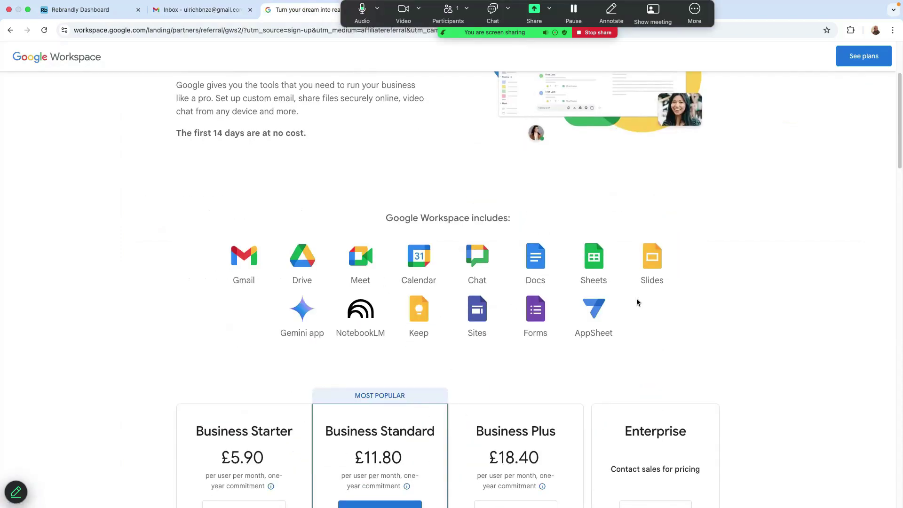
scroll(638, 306, up, 3)
scroll(488, 304, down, 9)
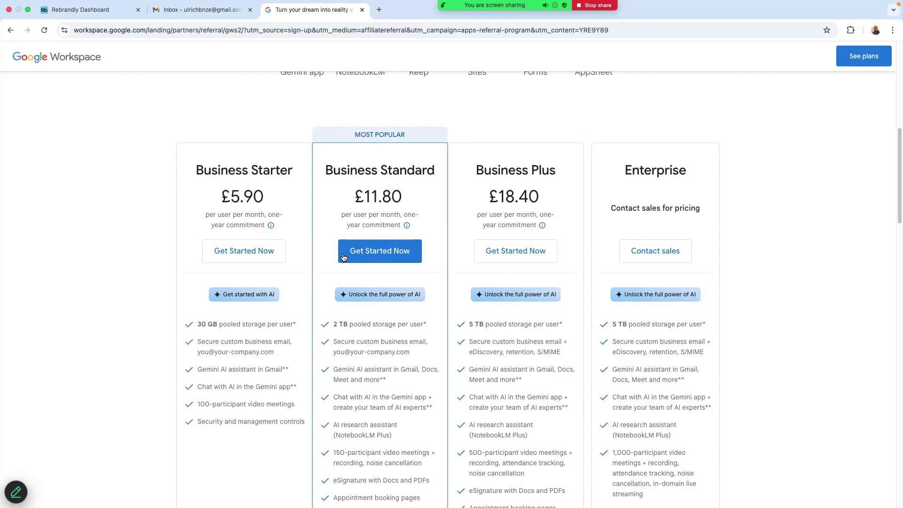
Step: Scroll through the plan features comparing Business Starter at £5.90 with Standard and Plus
scroll(409, 374, down, 1)
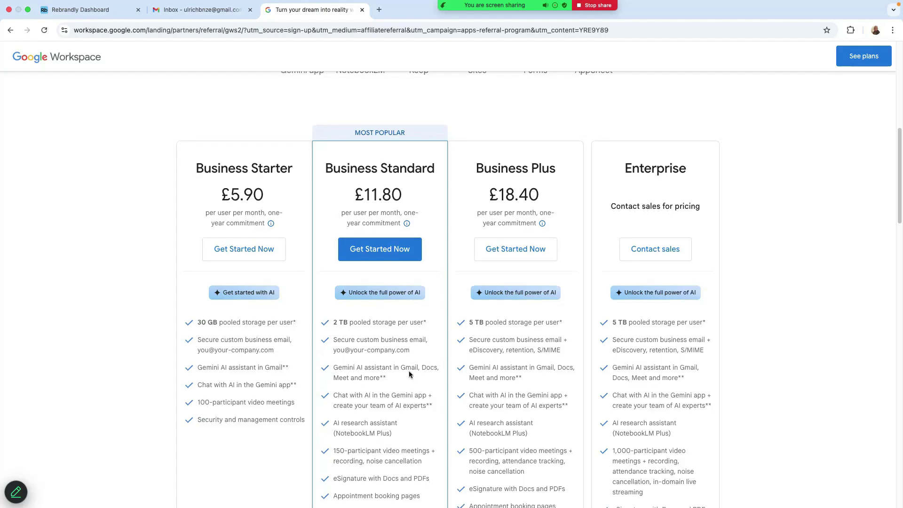
scroll(410, 374, down, 3)
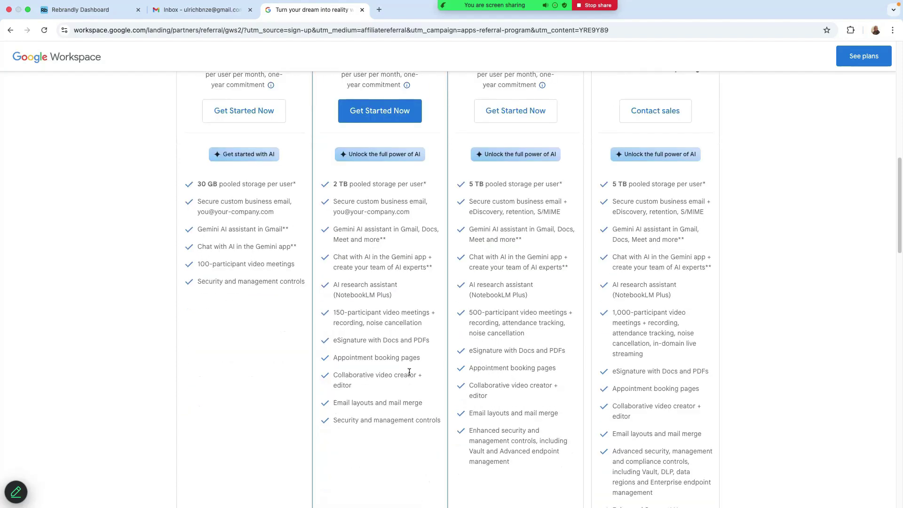
scroll(468, 370, up, 2)
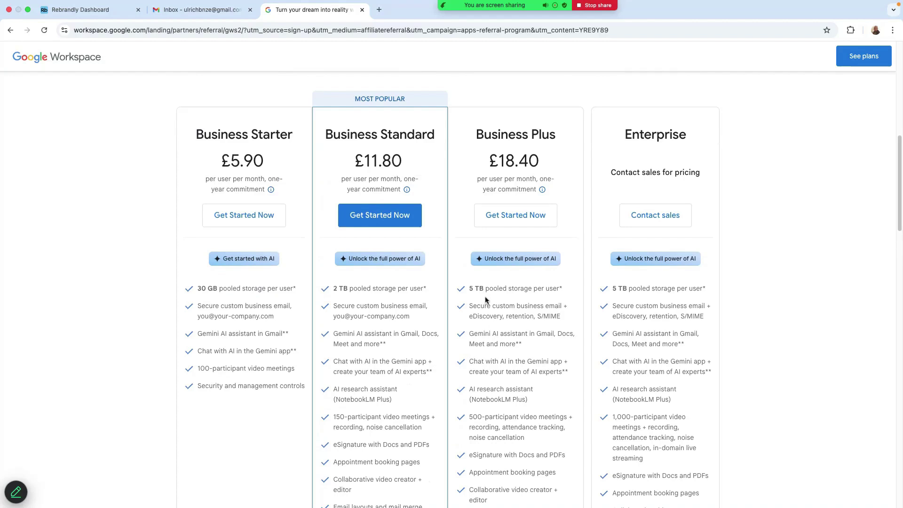
scroll(491, 304, down, 1)
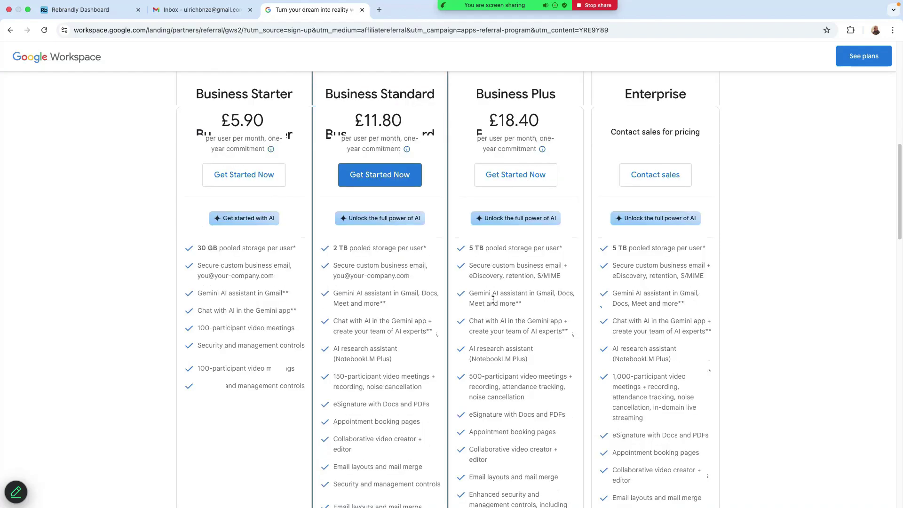
scroll(496, 302, up, 1)
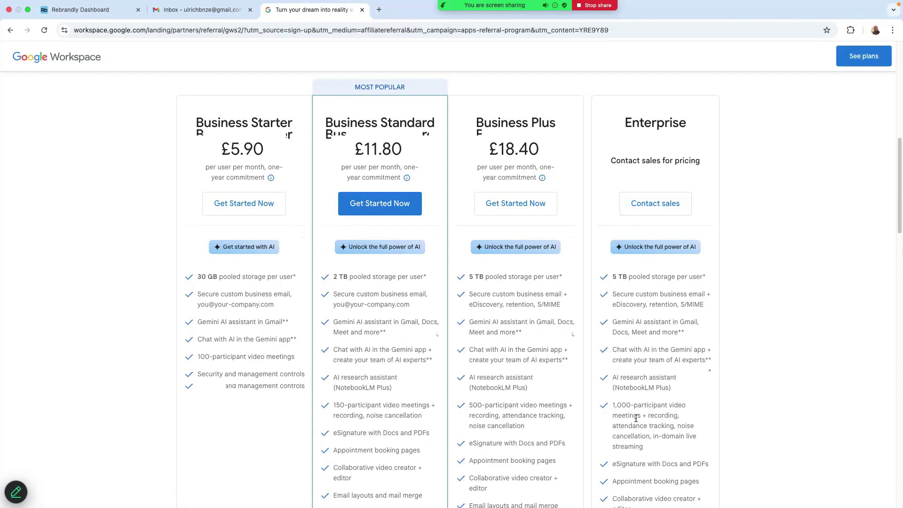
scroll(271, 280, up, 2)
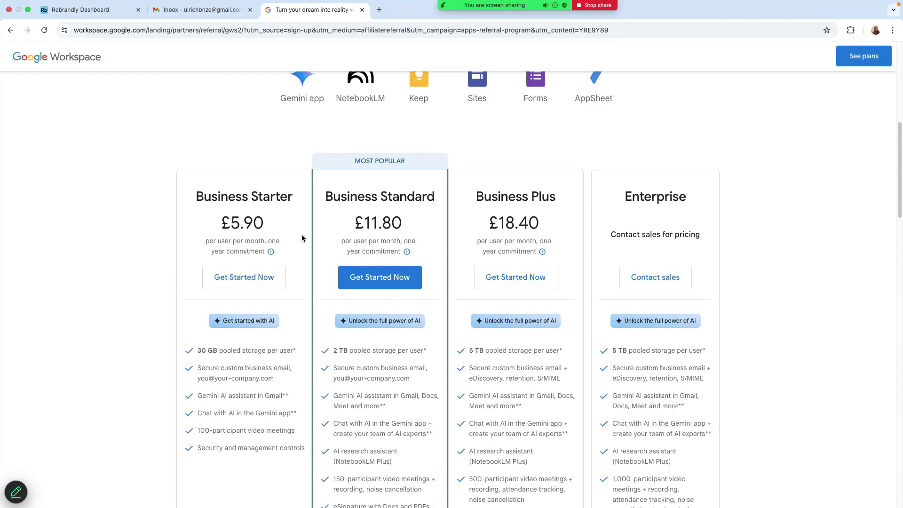
Step: Start the Business Starter sign-up for 'Business Launch' with 2–9 employees
click(237, 281)
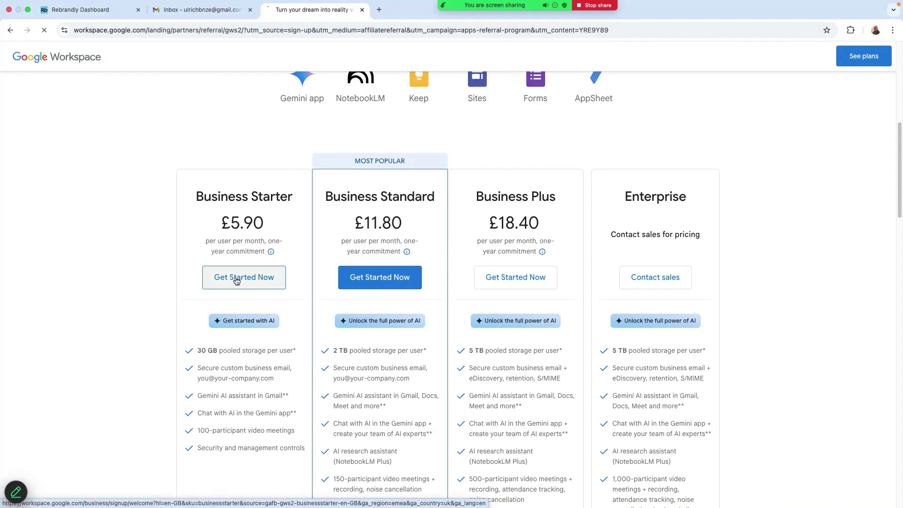
click(280, 137)
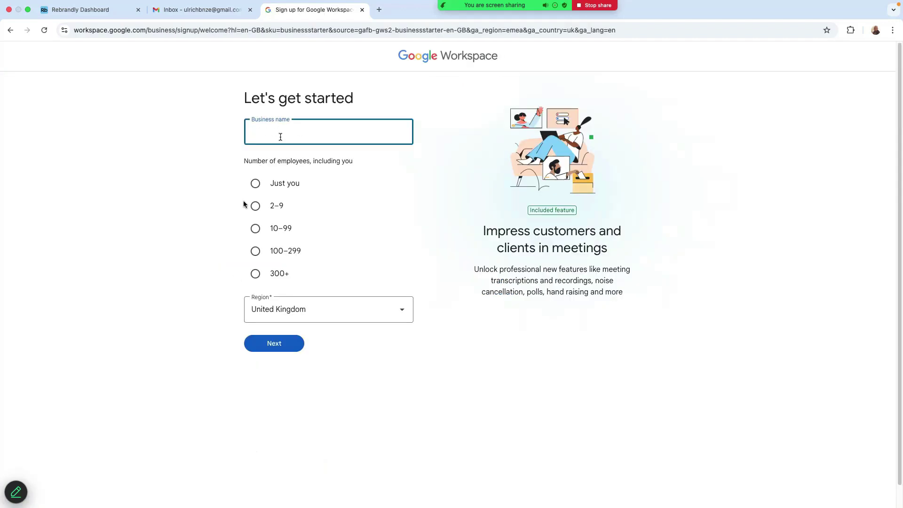
text(Business Launch)
key(Tab)
key(Down)
key(Tab)
key(Tab)
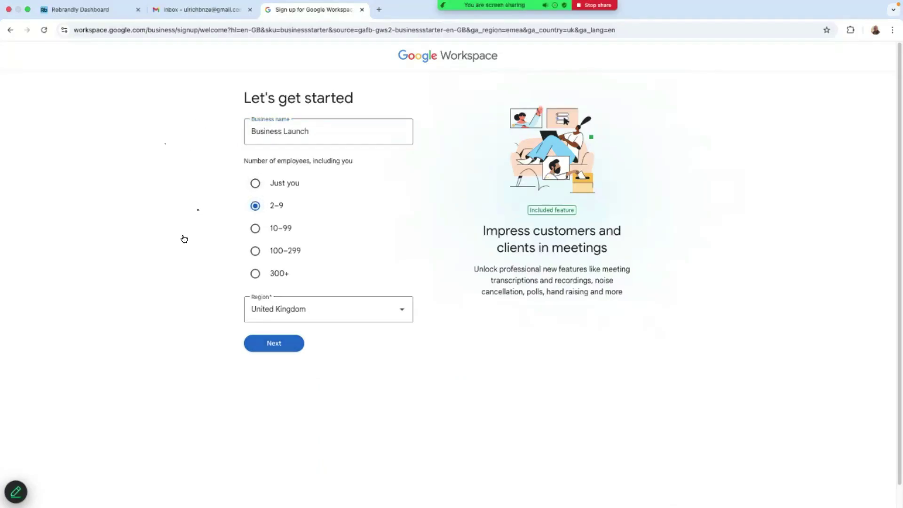
key(Return)
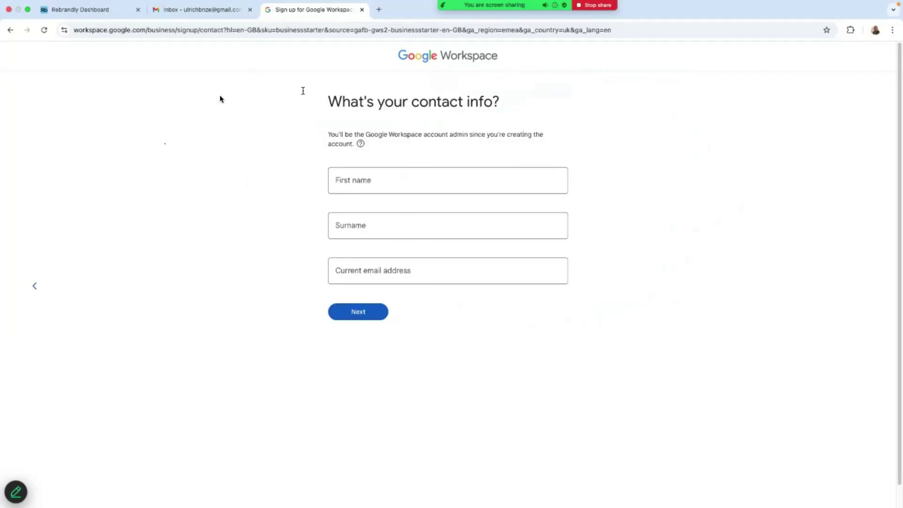
Step: Autofill the contact details and confirm the existing domain businessrlaunch.com
key(Tab)
key(Down)
key(Down)
key(Return)
key(Return)
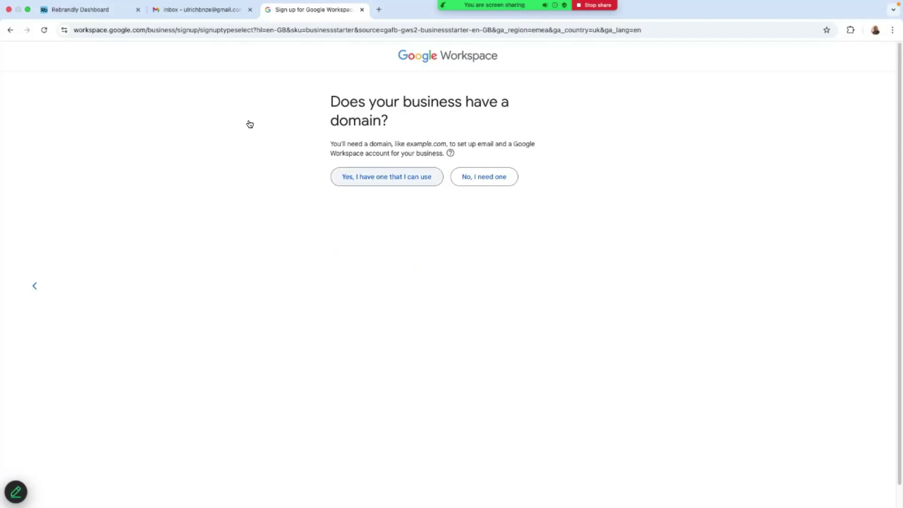
key(Return)
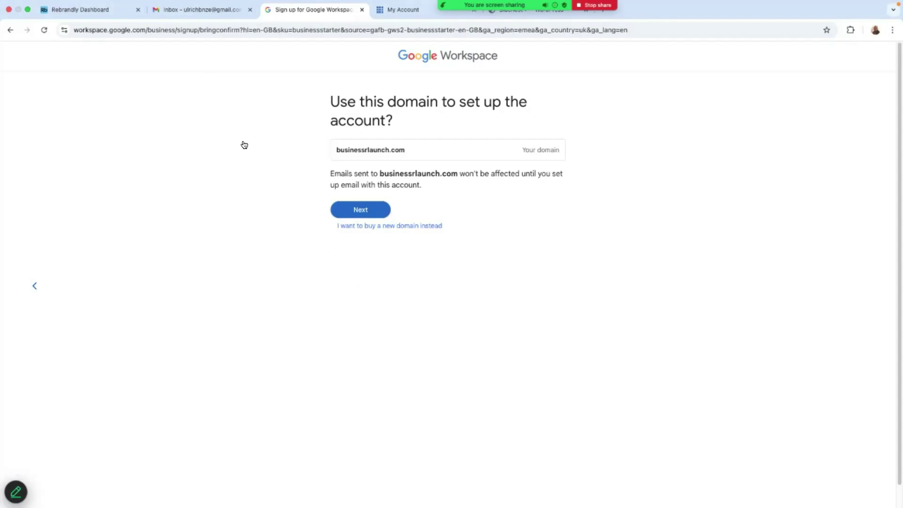
key(Return)
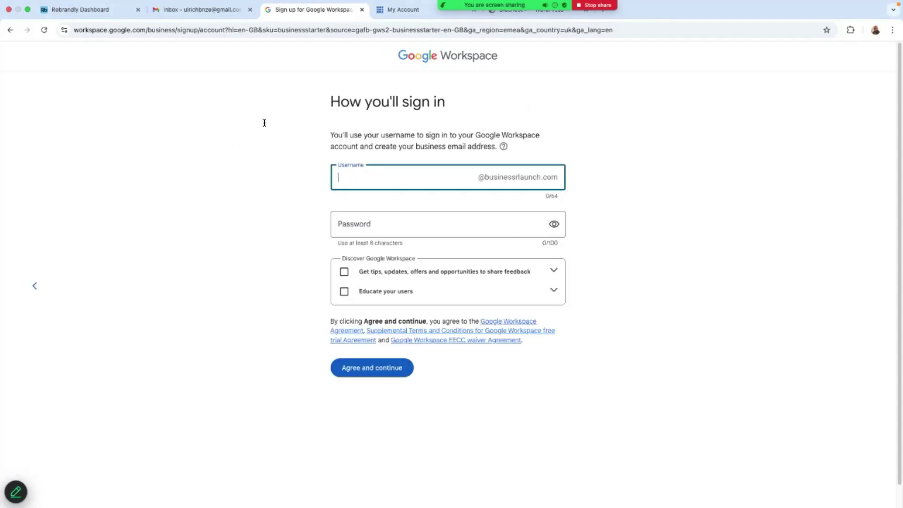
text(Contact)
key(Tab)
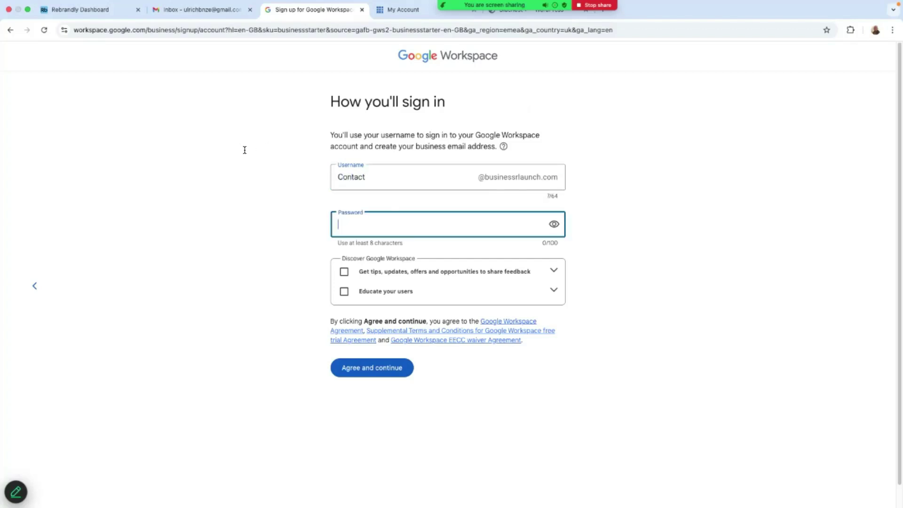
key(super+v)
click(265, 127)
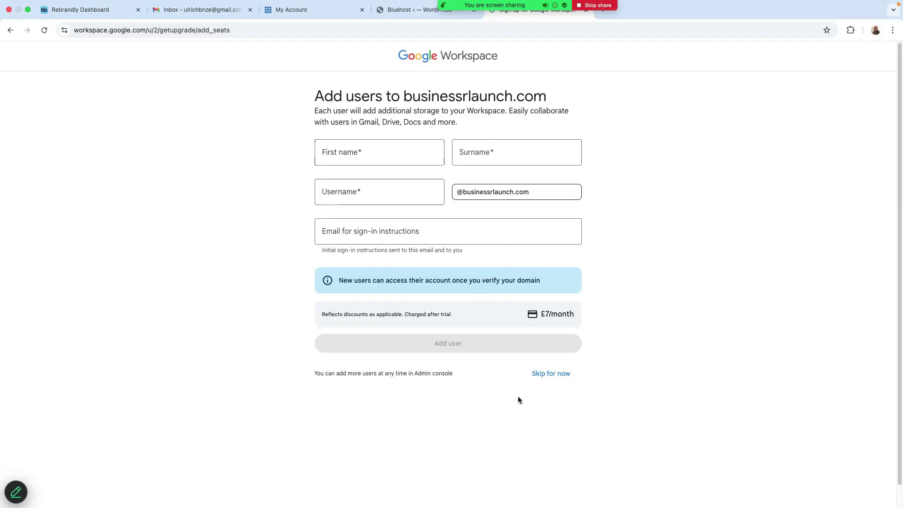
Step: Skip adding users and start domain setup to get the TXT verification code
click(546, 377)
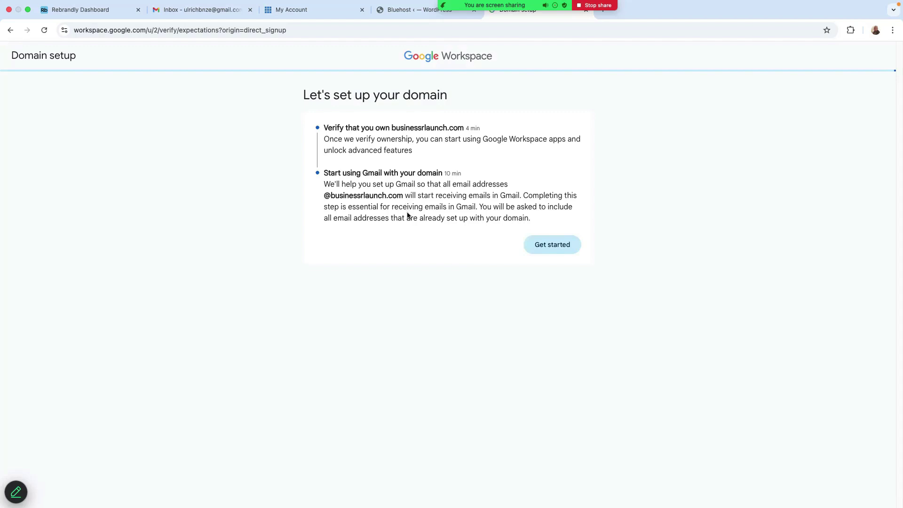
click(545, 245)
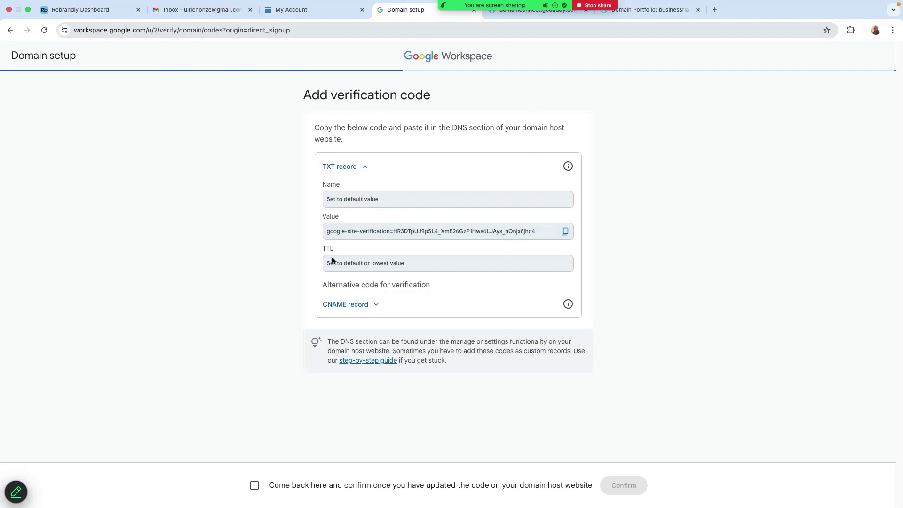
Step: In Bluehost, open lovely site's Domains tab and the businessrlaunch.com actions menu
click(304, 11)
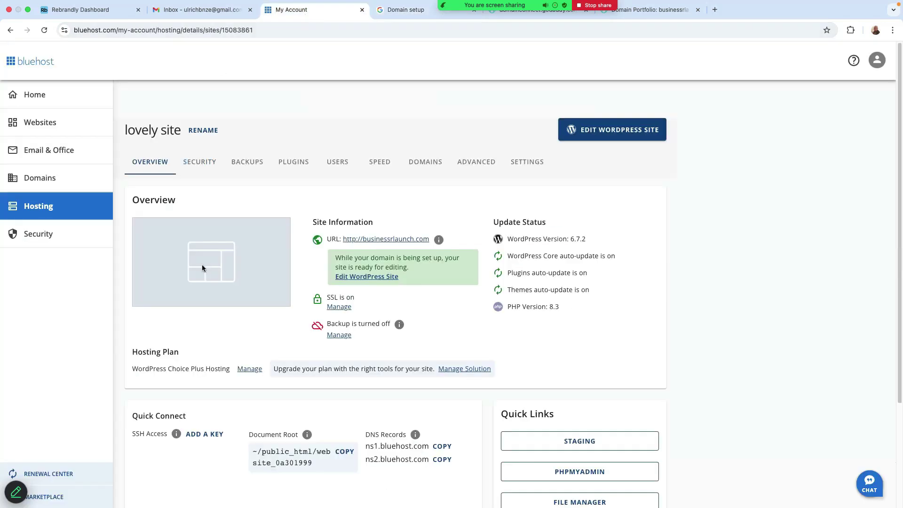
scroll(250, 207, down, 5)
scroll(476, 238, down, 1)
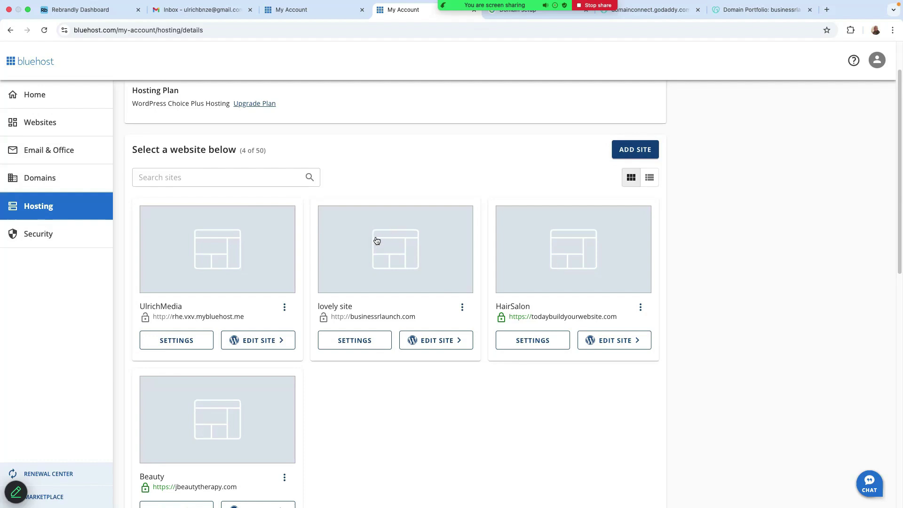
click(352, 341)
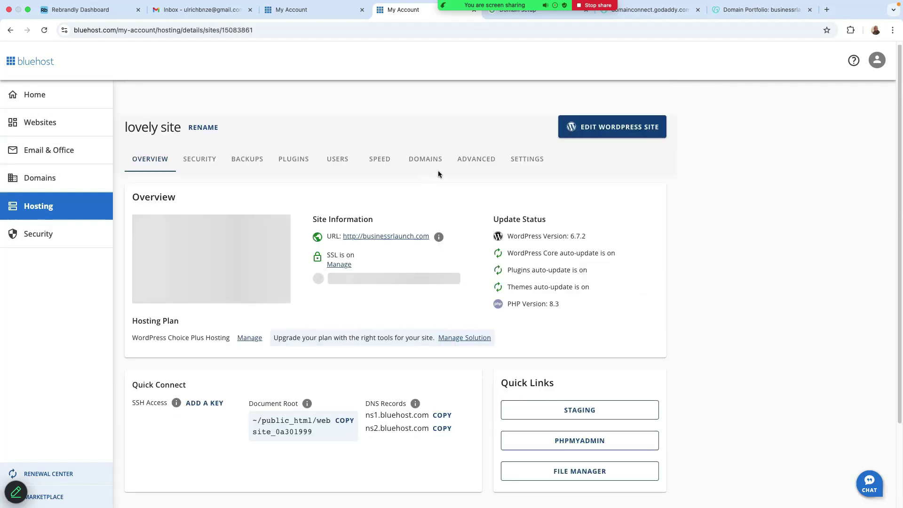
click(428, 162)
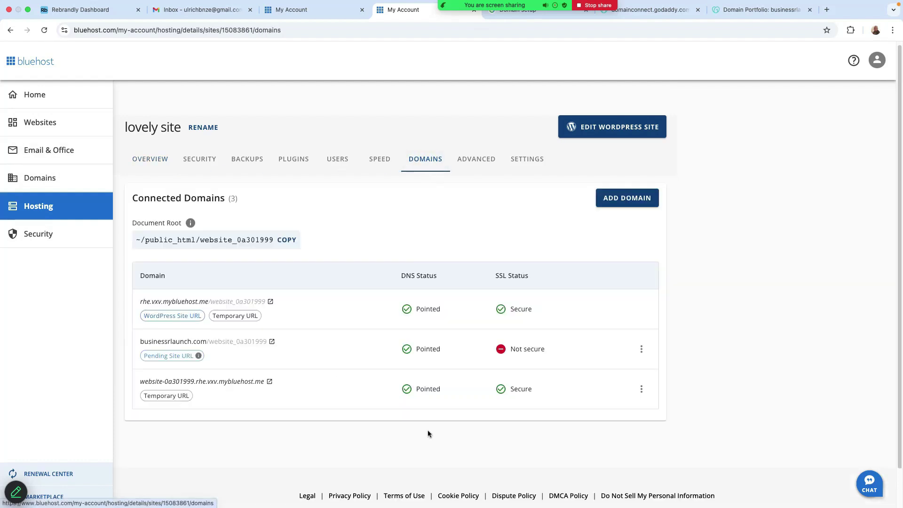
click(643, 350)
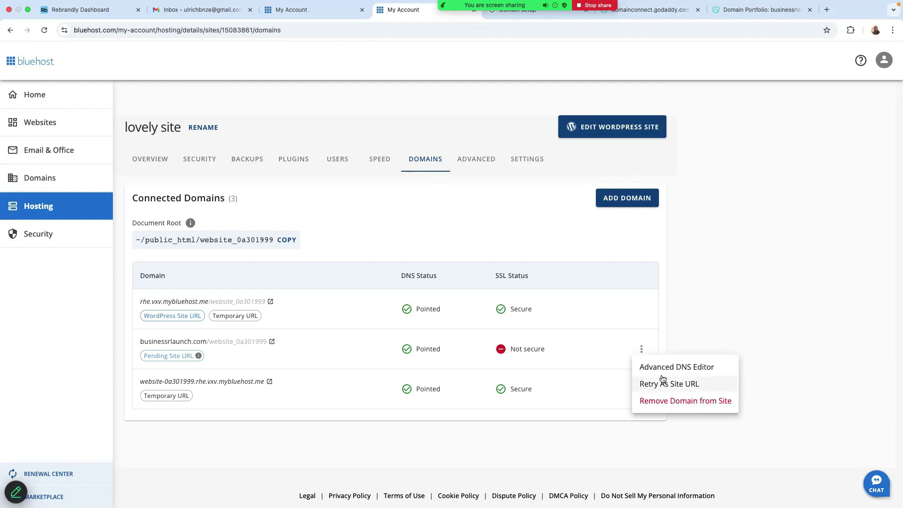
Step: Open the businessrlaunch.com domain details page with its Advanced DNS Records list
click(689, 368)
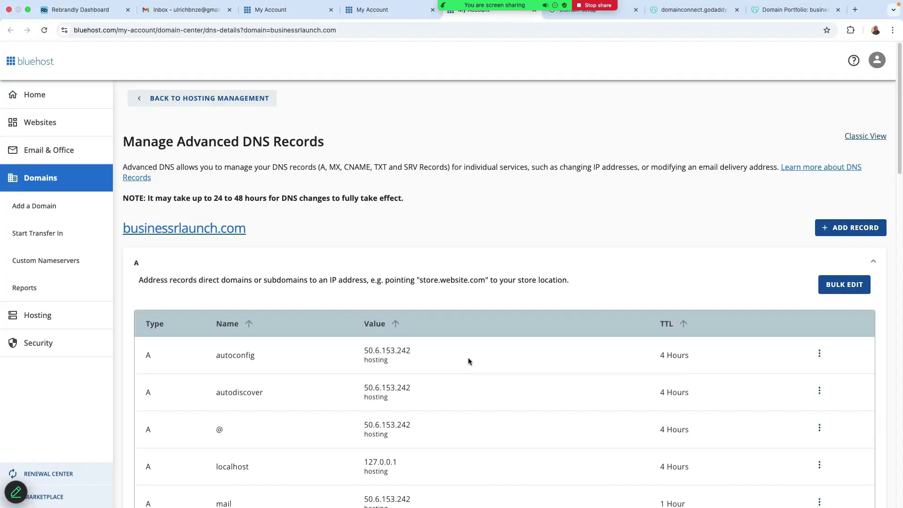
click(375, 9)
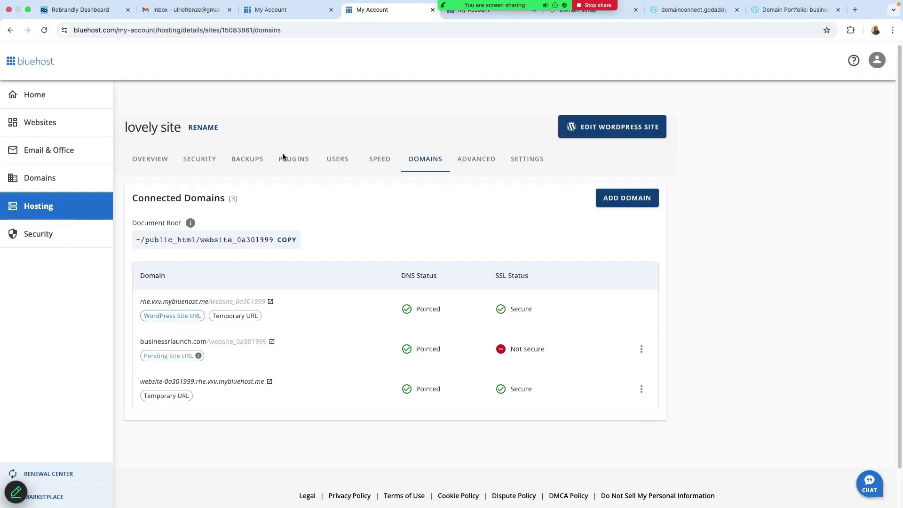
click(41, 179)
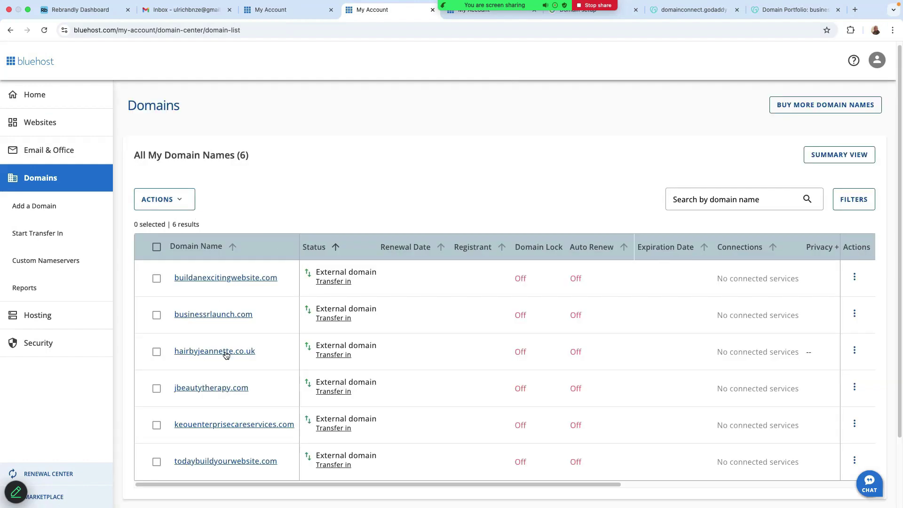
click(207, 316)
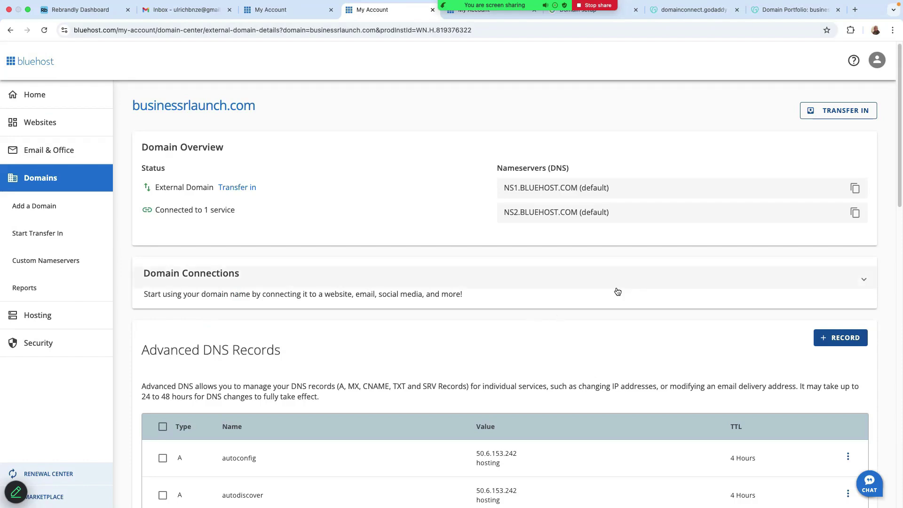
scroll(444, 316, down, 1)
scroll(443, 316, down, 4)
scroll(444, 315, up, 4)
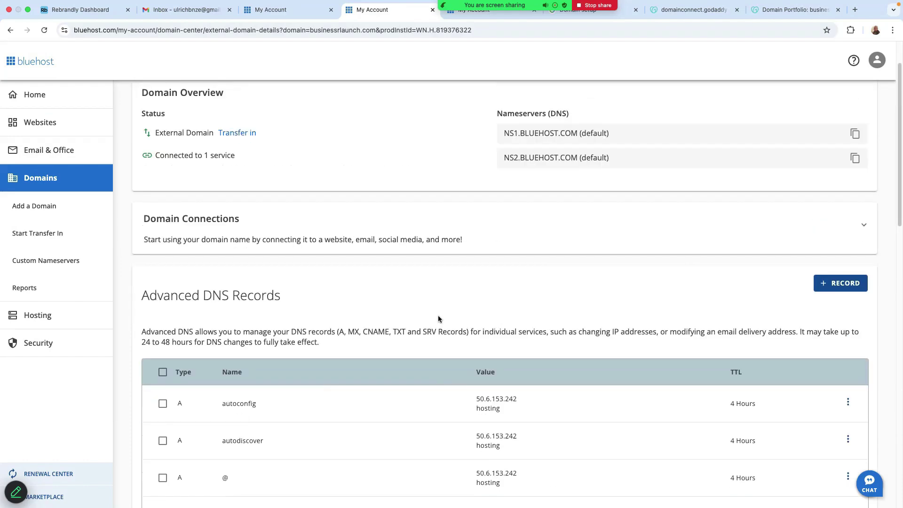
Step: Start a new DNS record of type TXT referring to @
click(828, 283)
click(372, 184)
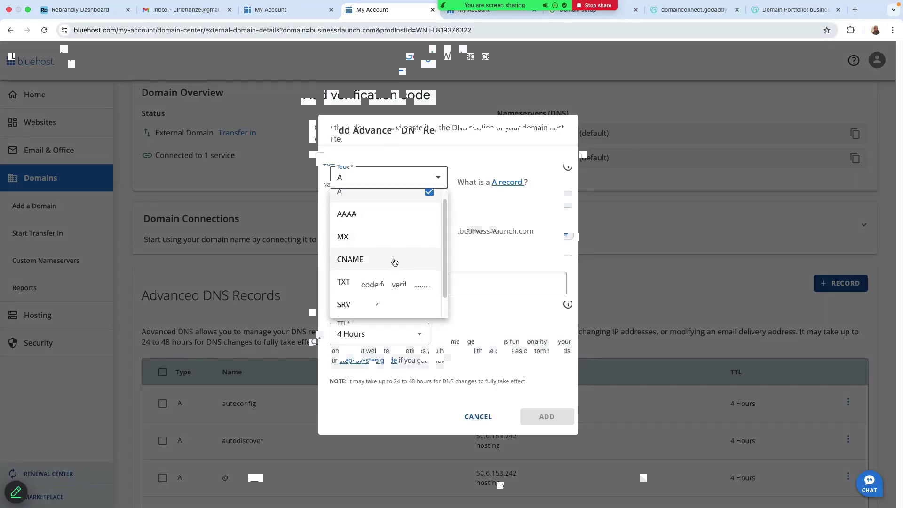
click(353, 275)
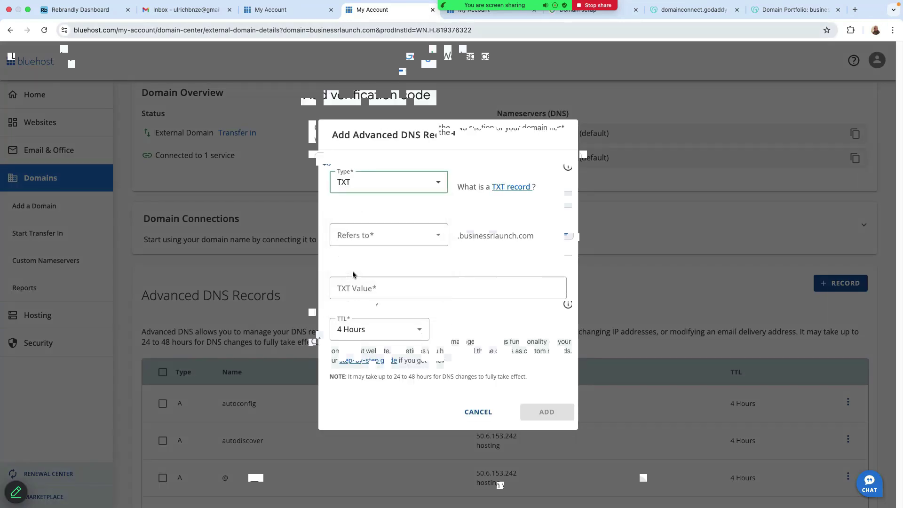
click(398, 238)
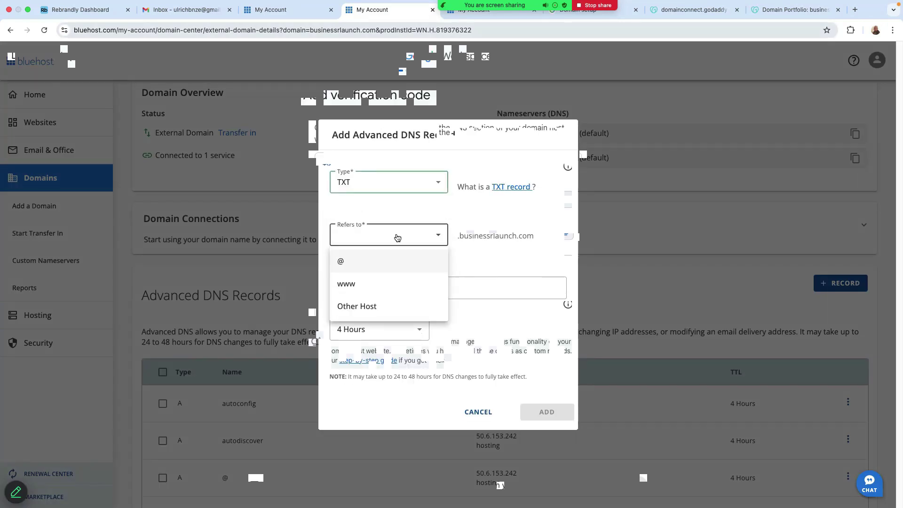
click(345, 262)
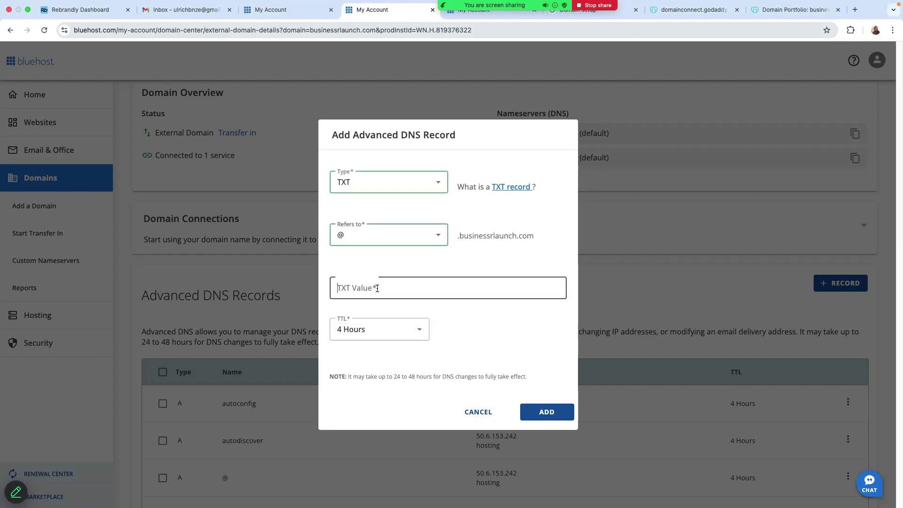
click(360, 287)
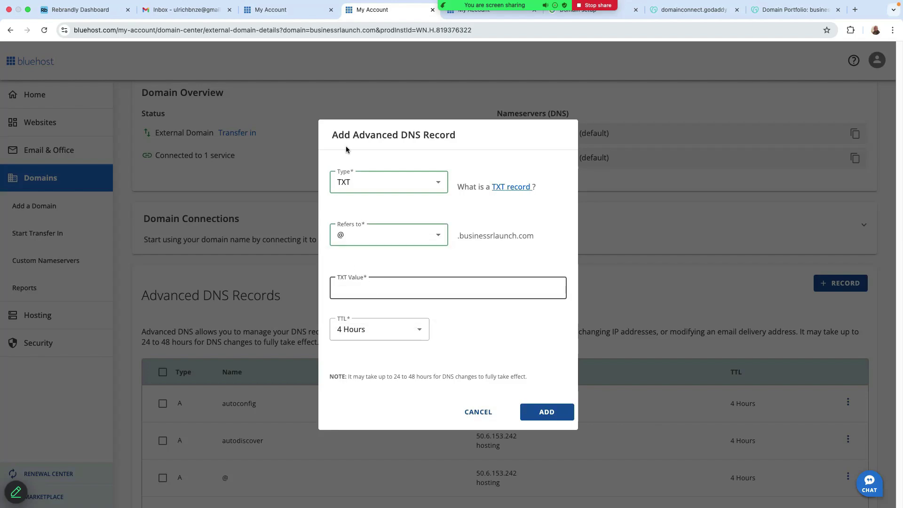
Step: Paste Google's verification code as the TXT value, keep TTL at 4 Hours, and add it
click(617, 14)
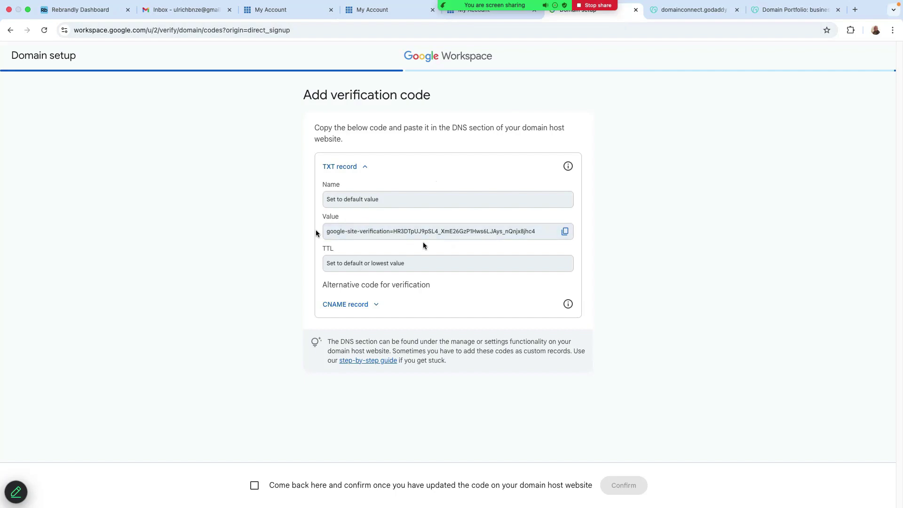
click(566, 232)
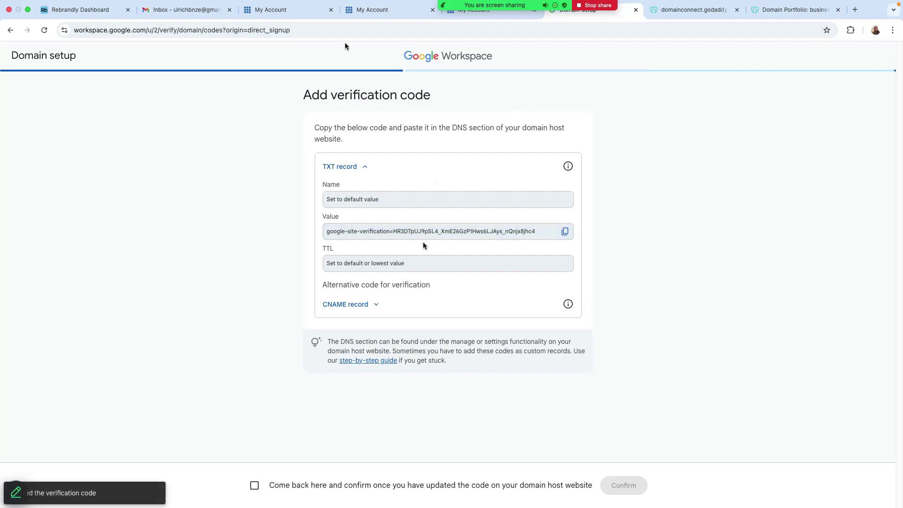
click(375, 11)
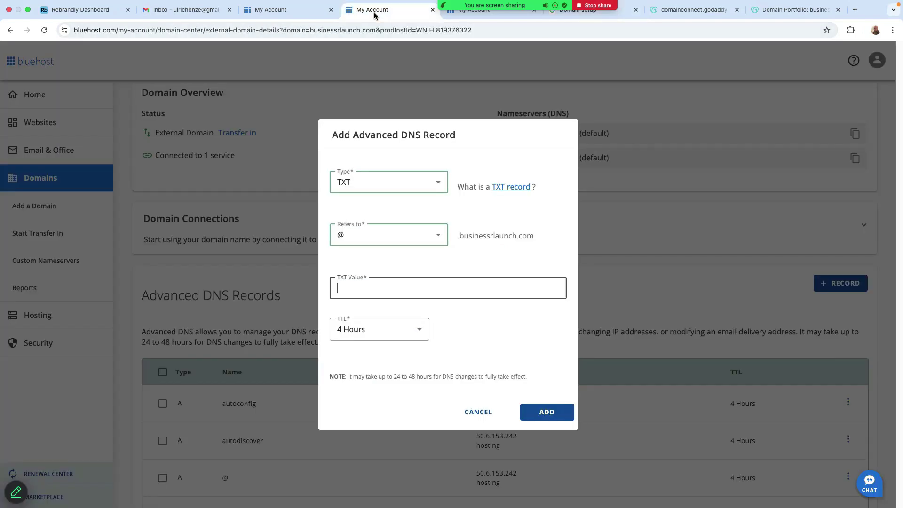
right_click(339, 289)
click(360, 357)
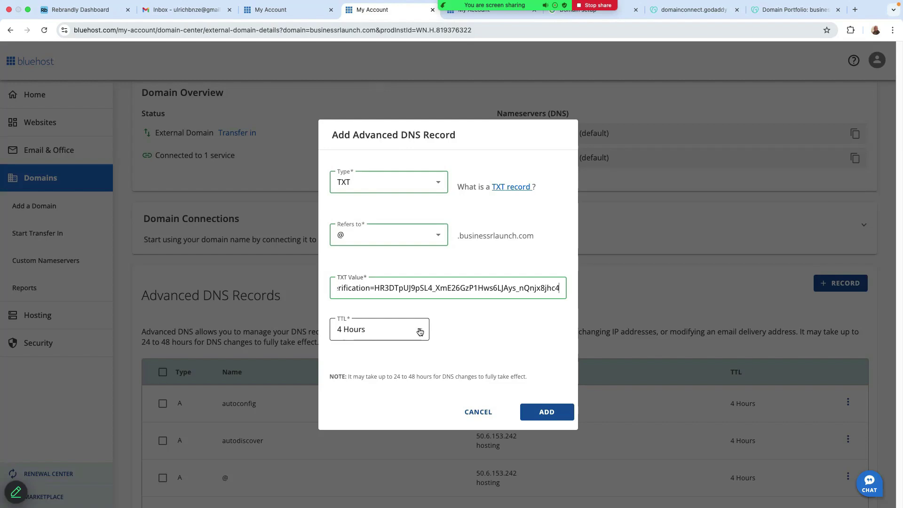
click(420, 332)
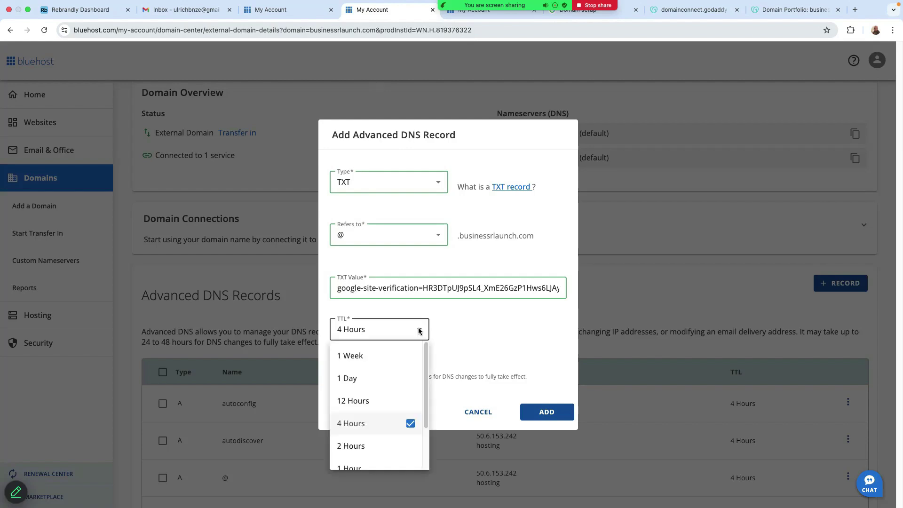
click(477, 345)
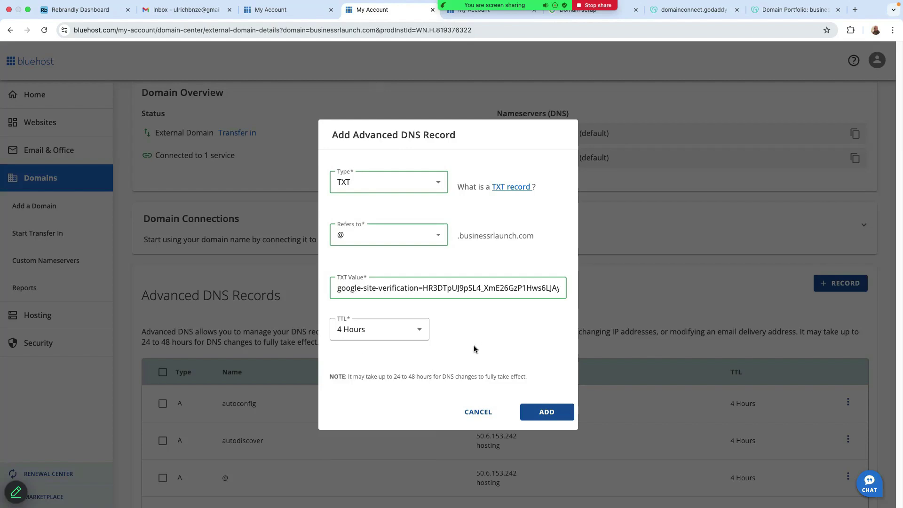
click(546, 412)
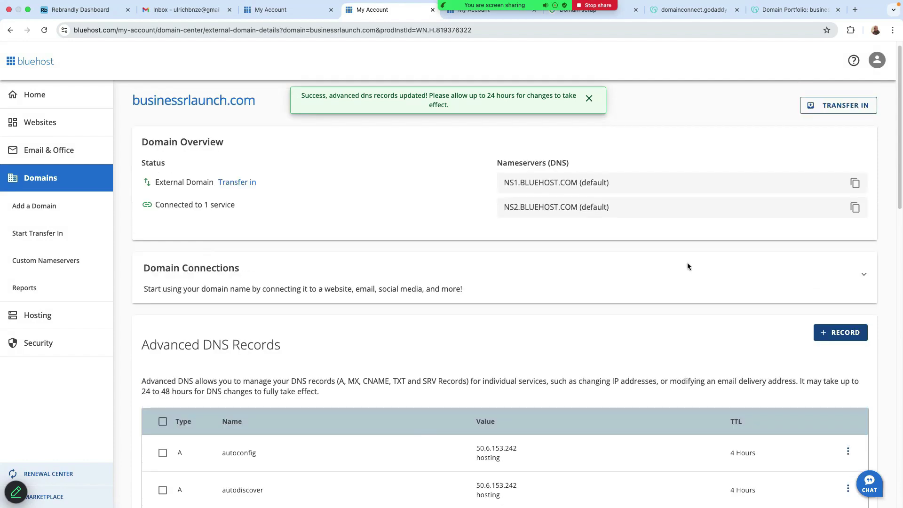
Step: Start another DNS record with type CNAME referring to another host
click(840, 342)
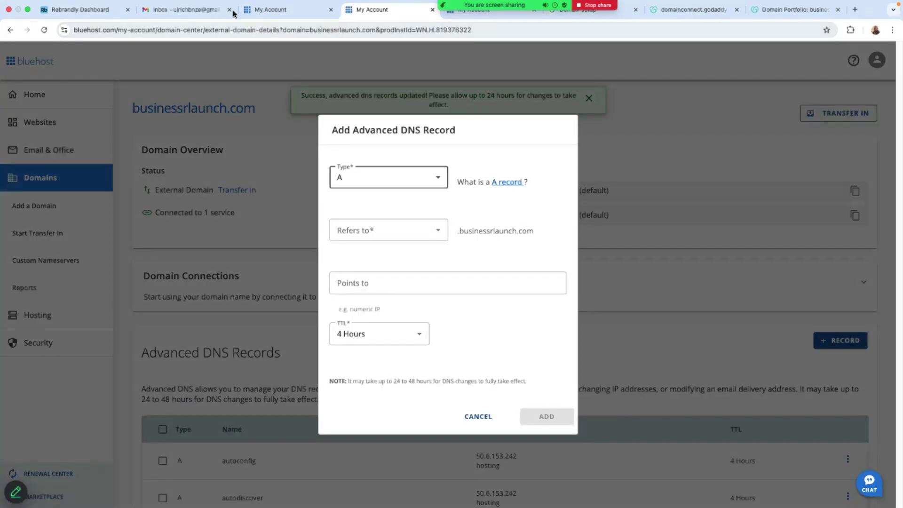
click(584, 10)
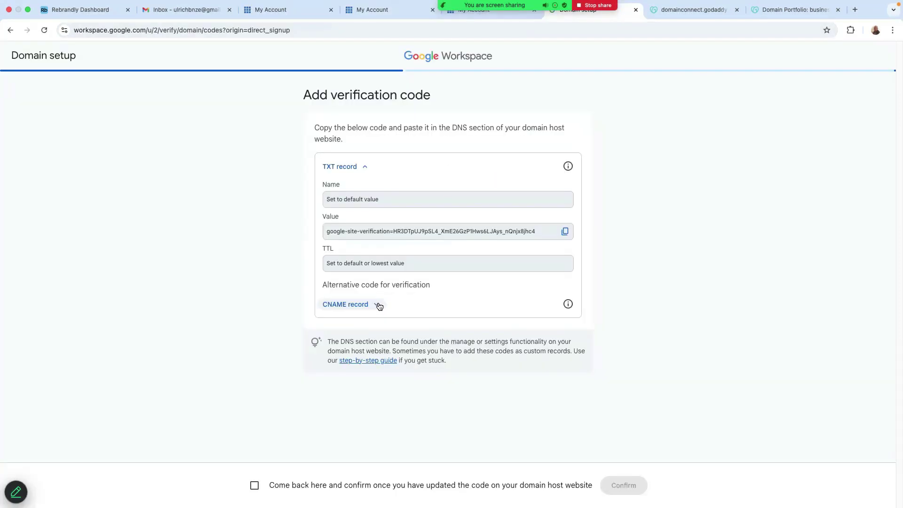
click(381, 306)
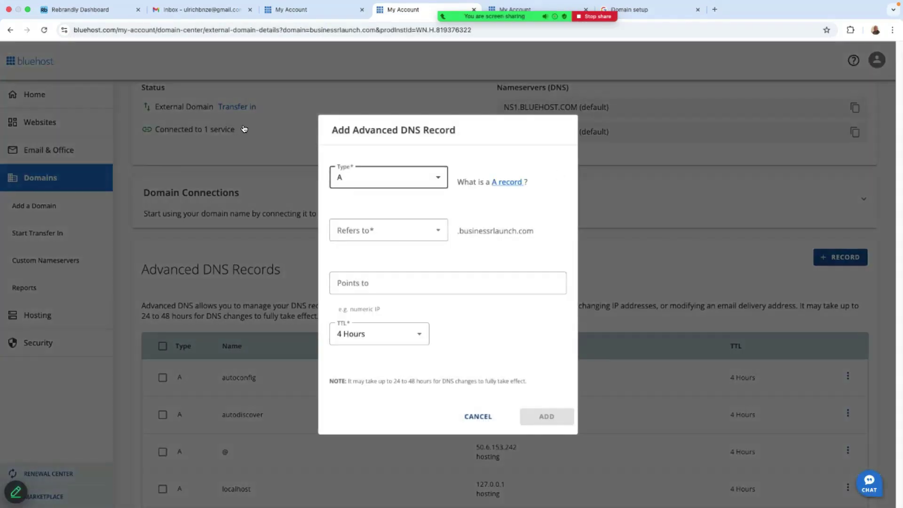
key(Down)
key(Down)
key(Down)
key(Down)
key(Return)
key(Tab)
key(Down)
key(Return)
click(433, 237)
click(369, 306)
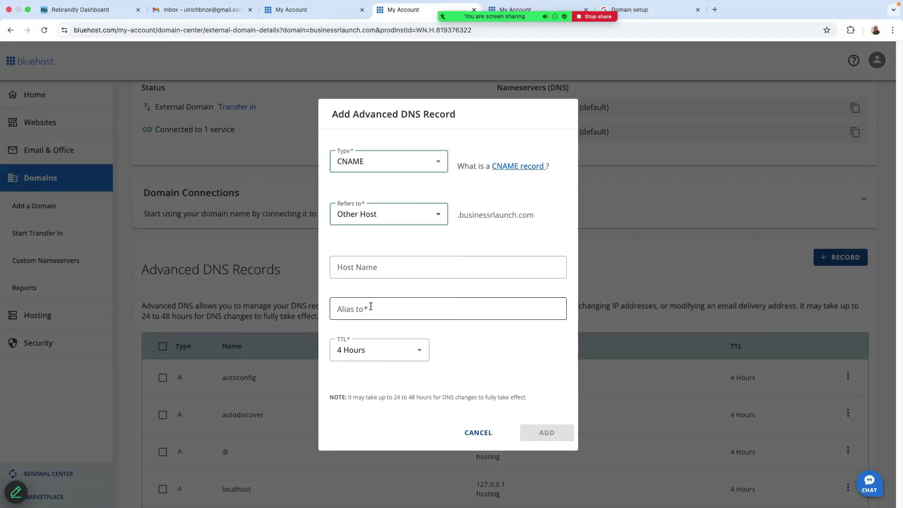
click(356, 267)
Step: Copy Google's CNAME name 45roul6ucdra into the record's host name field
click(653, 13)
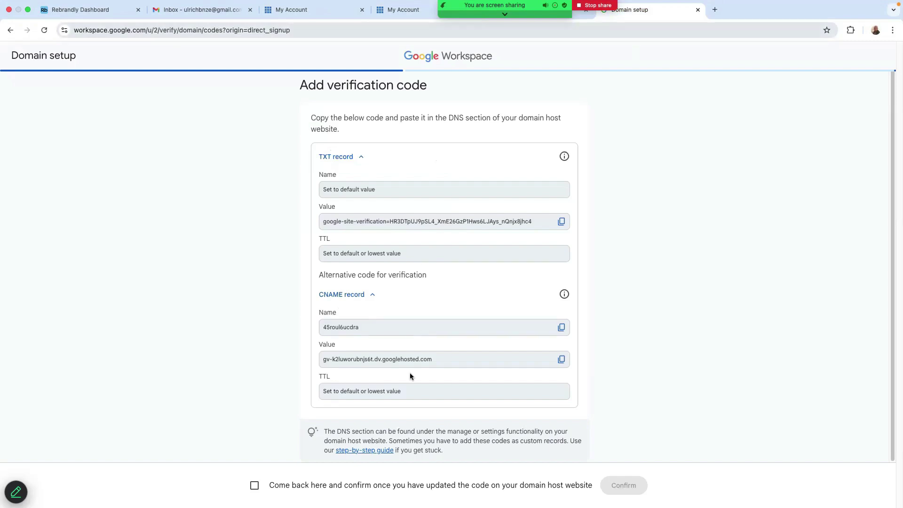
click(562, 327)
click(404, 10)
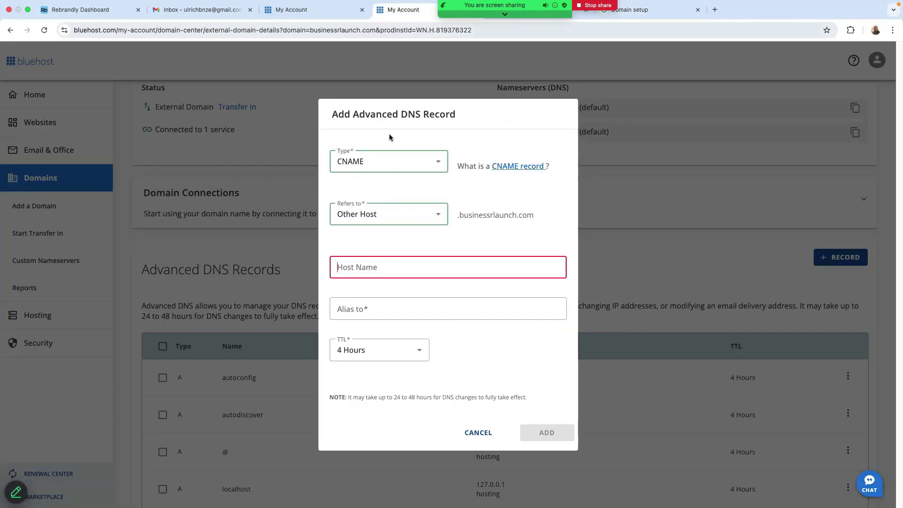
click(372, 267)
right_click(348, 264)
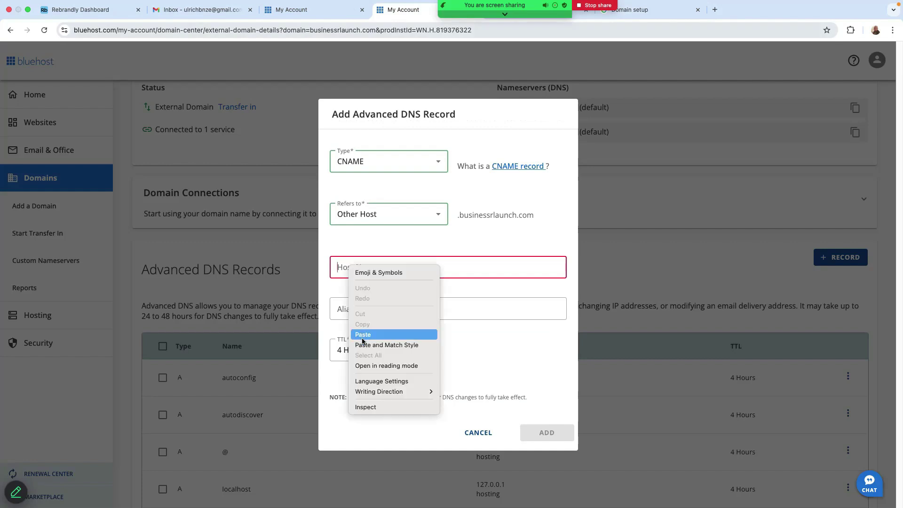
click(364, 335)
Step: Paste the gv-…dv.googlehosted.com alias value and add the CNAME record
key(super+grave)
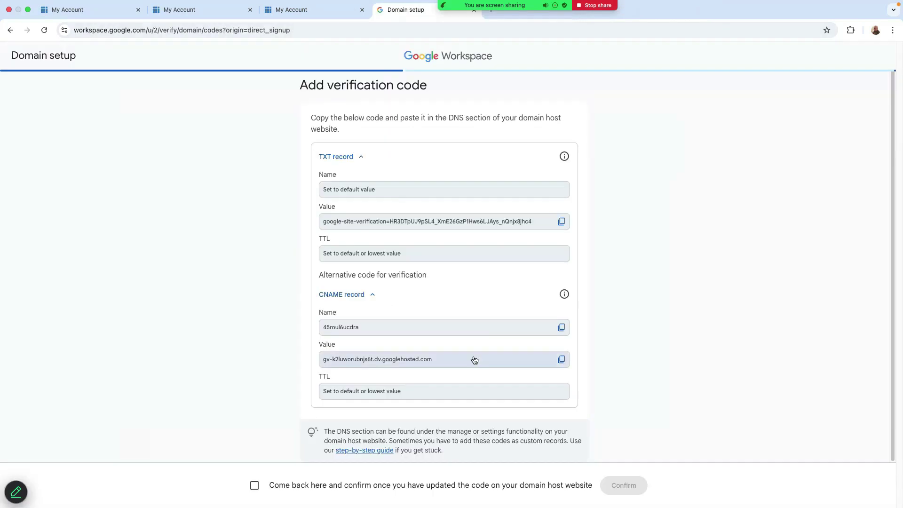
click(561, 360)
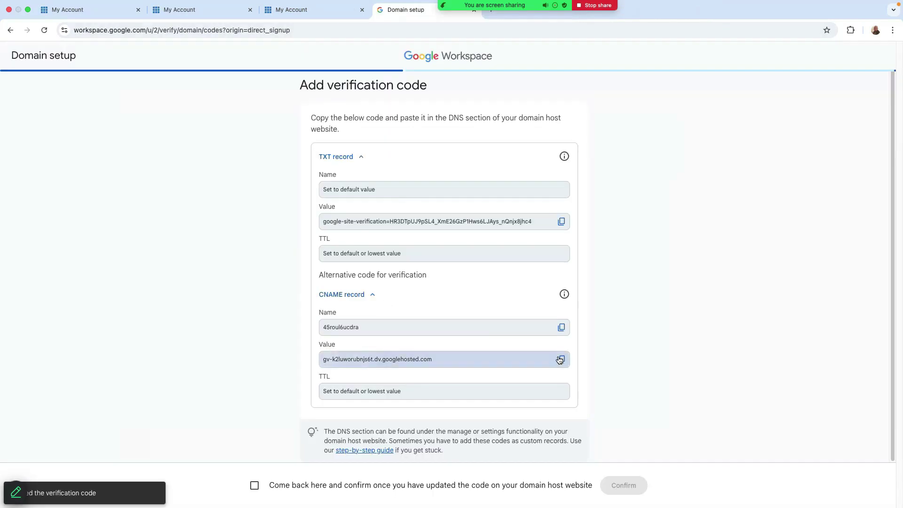
click(306, 17)
key(ctrl+shift+Tab)
right_click(349, 308)
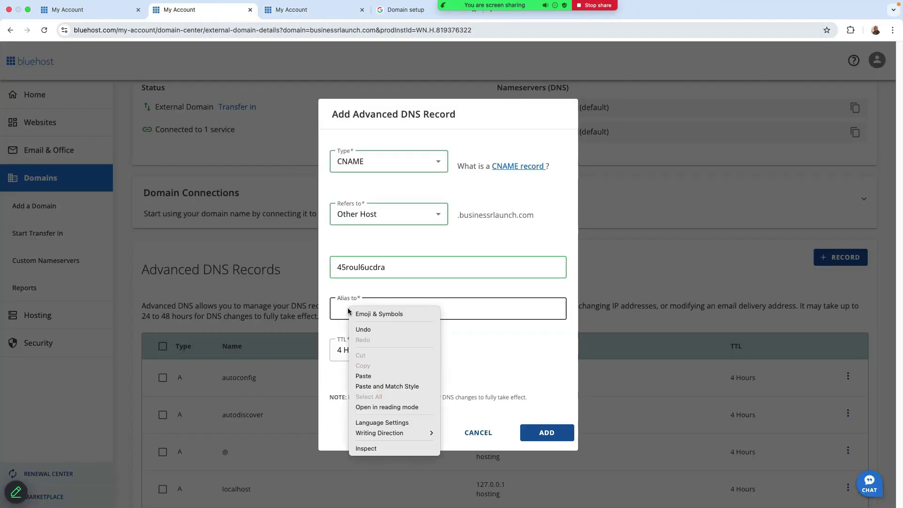
click(368, 377)
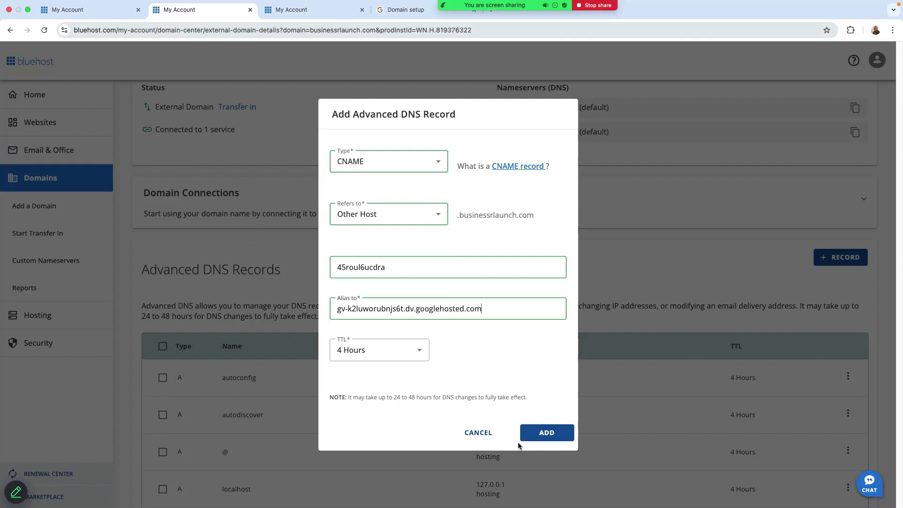
click(547, 431)
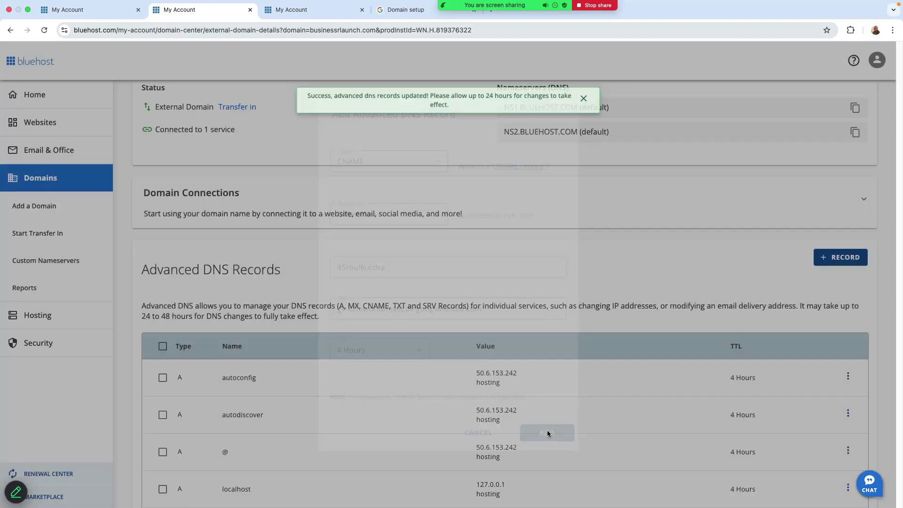
key(super+4)
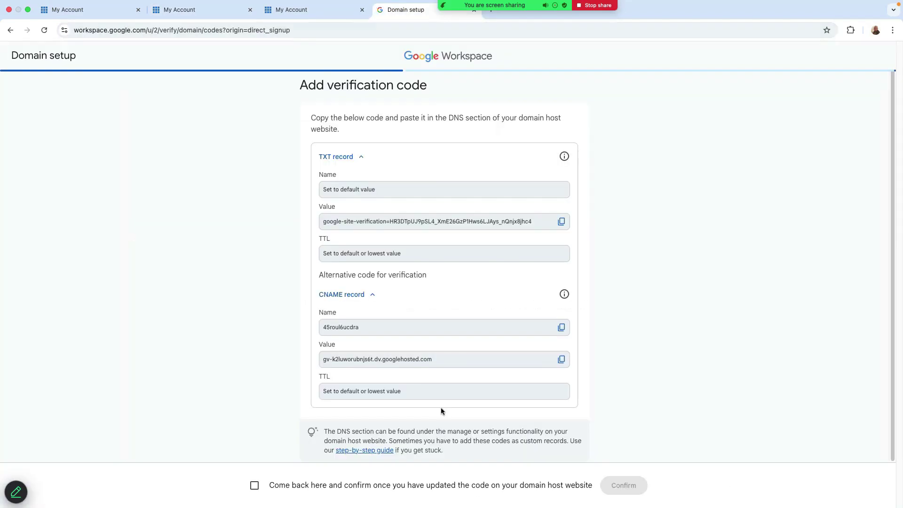
Step: Confirm the DNS code to verify businessrlaunch.com, then activate Gmail for everyone with Bluehost as domain host
click(255, 486)
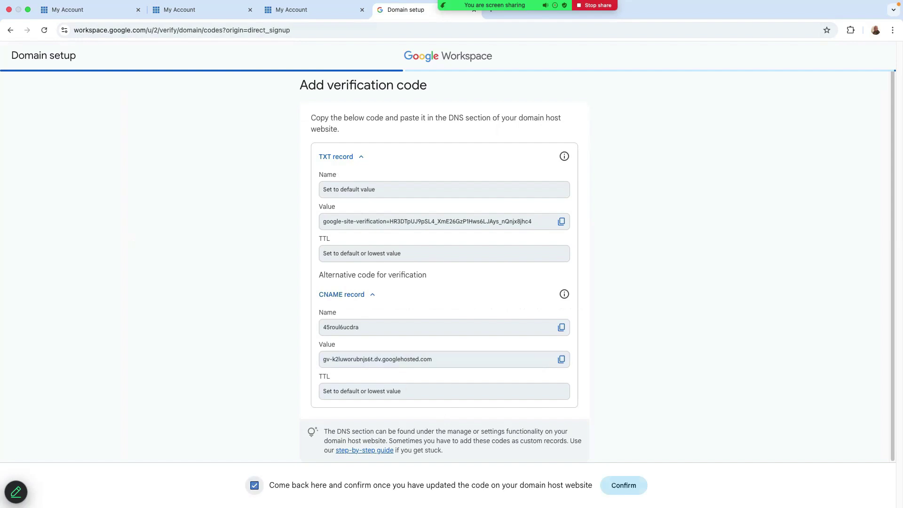
click(626, 489)
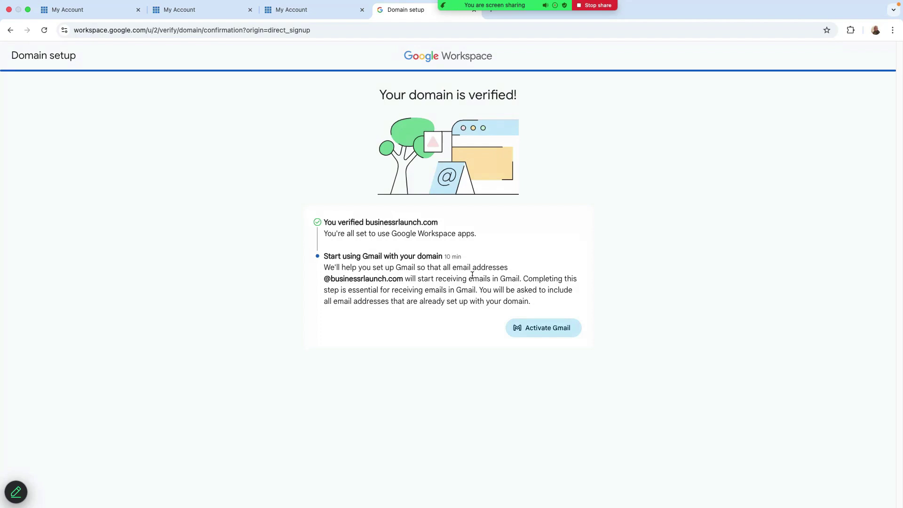
click(537, 327)
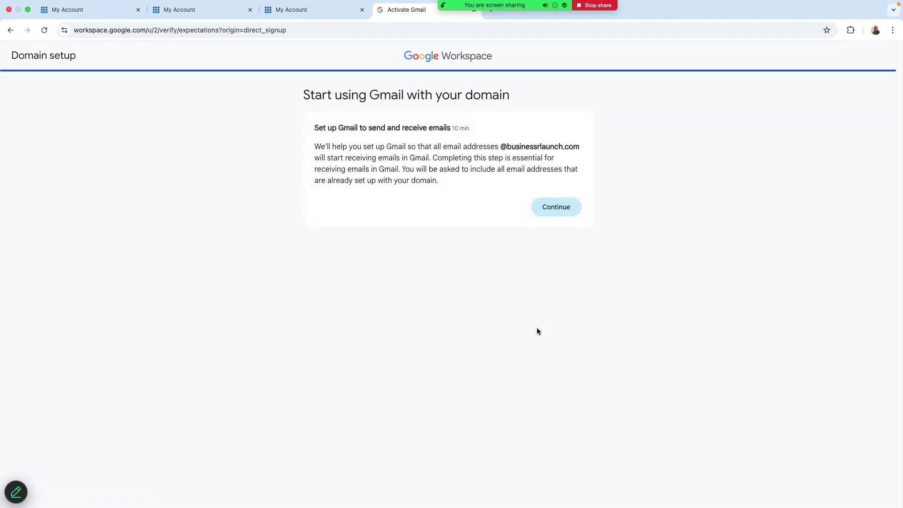
click(557, 213)
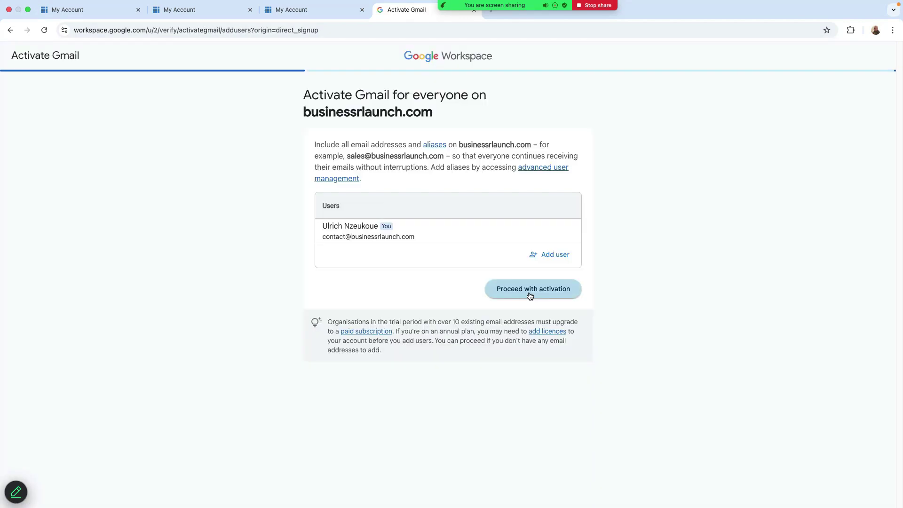
click(529, 288)
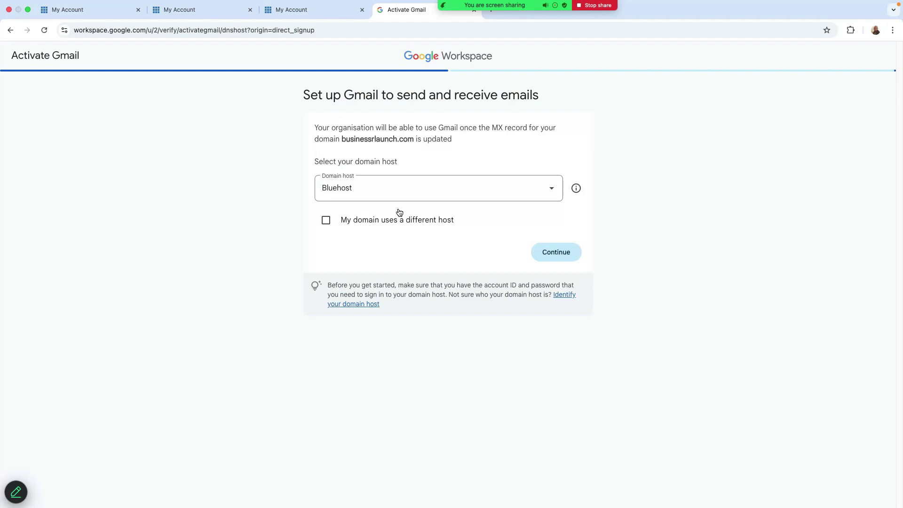
click(560, 254)
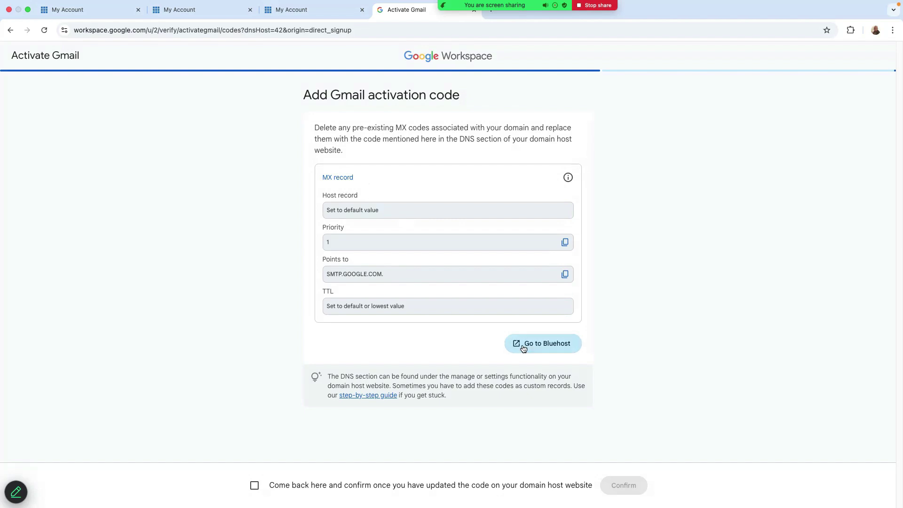
Step: Start a new MX record in Bluehost's DNS records, referring to the root domain @
click(304, 13)
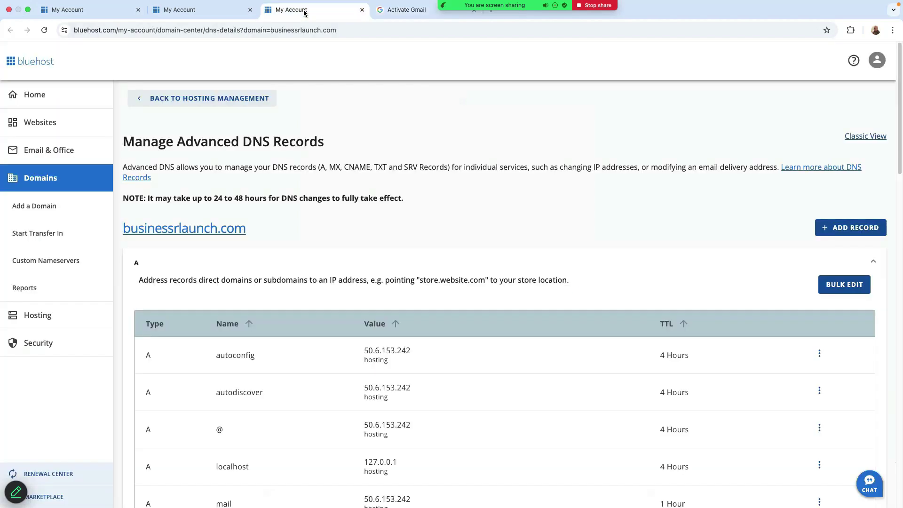
click(840, 233)
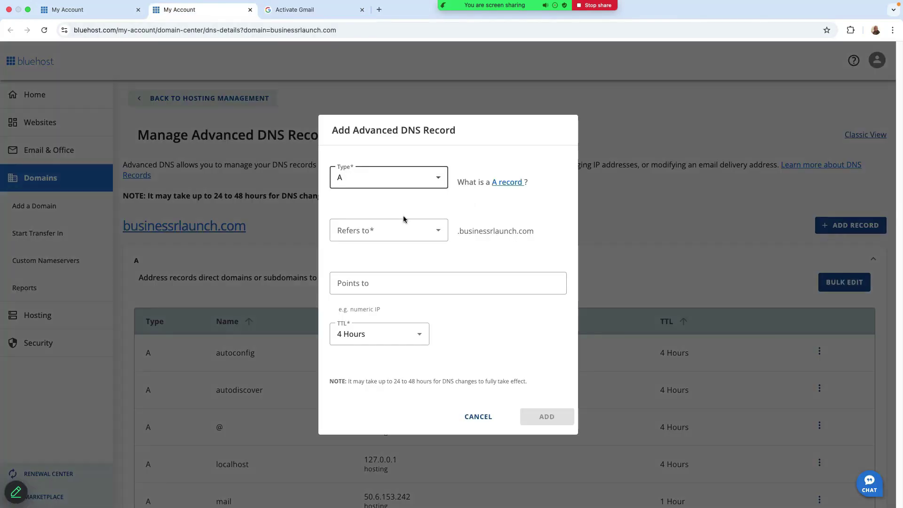
click(407, 183)
click(359, 248)
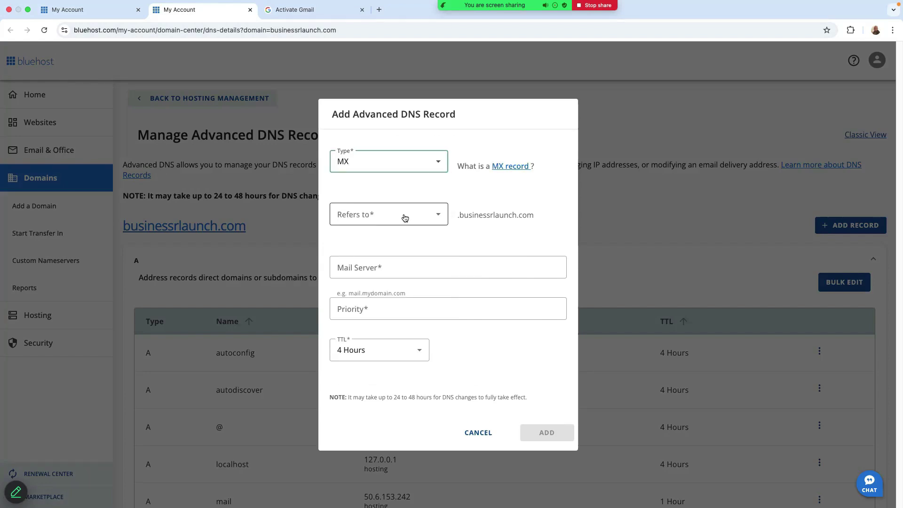
click(307, 14)
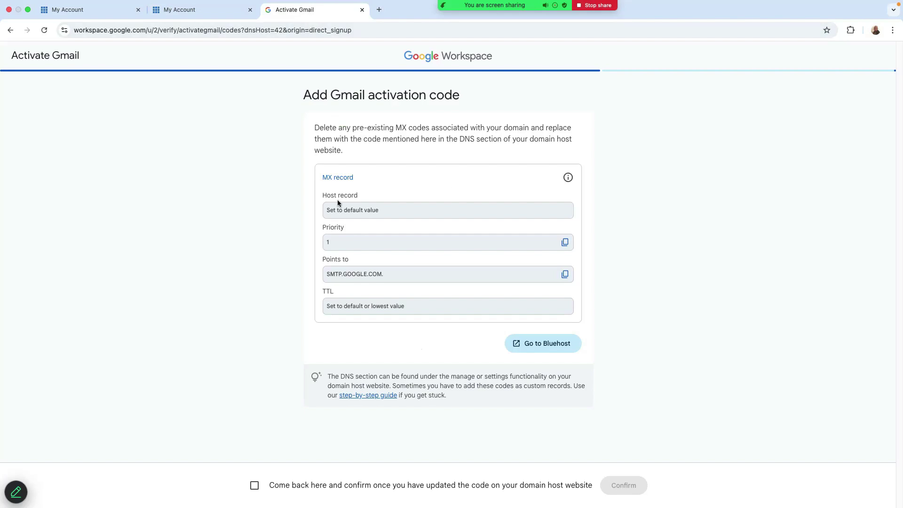
click(218, 10)
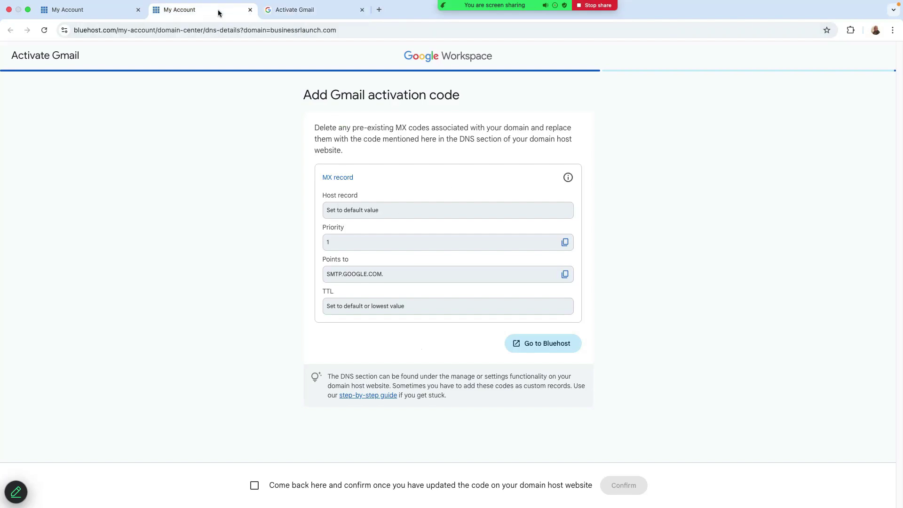
click(411, 215)
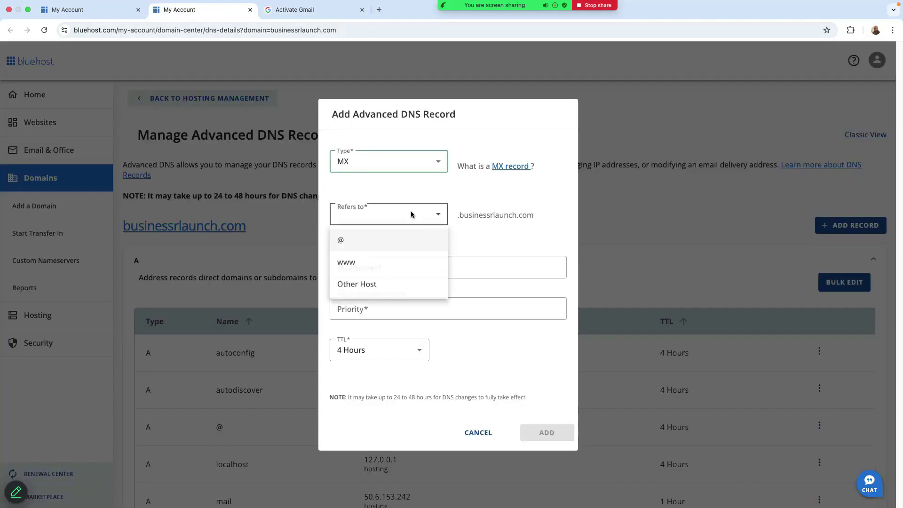
click(391, 235)
Step: Enter SMTP.GOOGLE.COM without the trailing dot as mail server, priority 1, and add the record
click(373, 270)
key(ctrl+Tab)
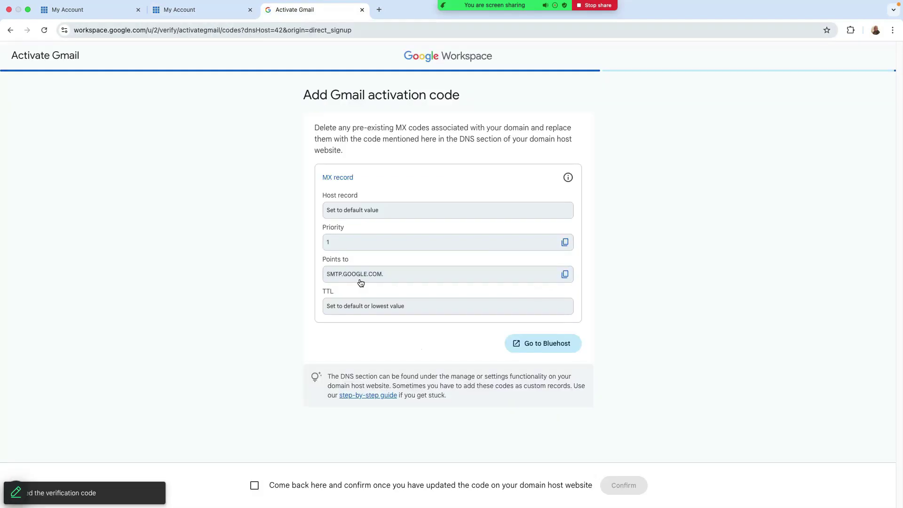
click(193, 12)
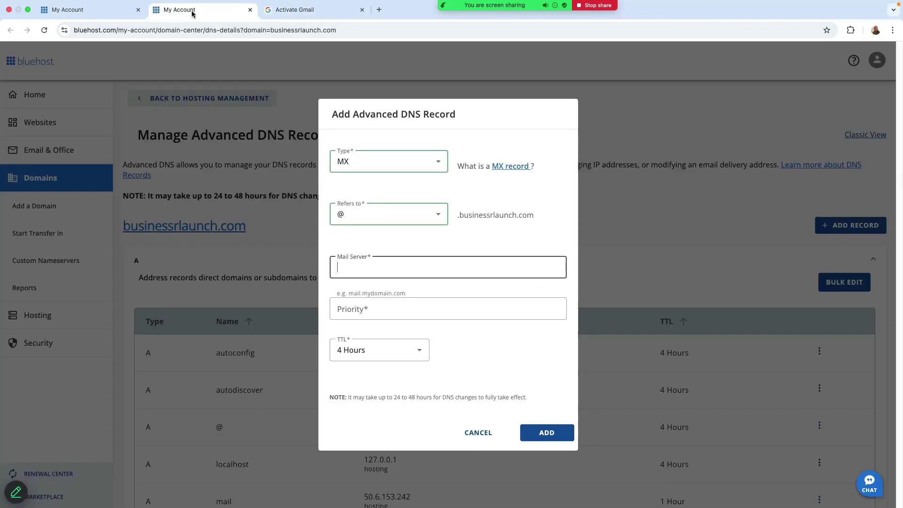
right_click(347, 270)
click(372, 336)
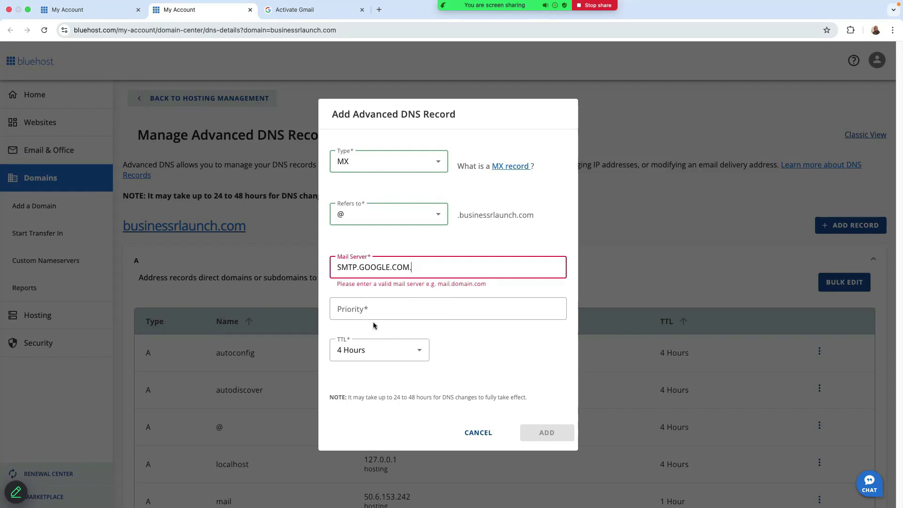
key(BackSpace)
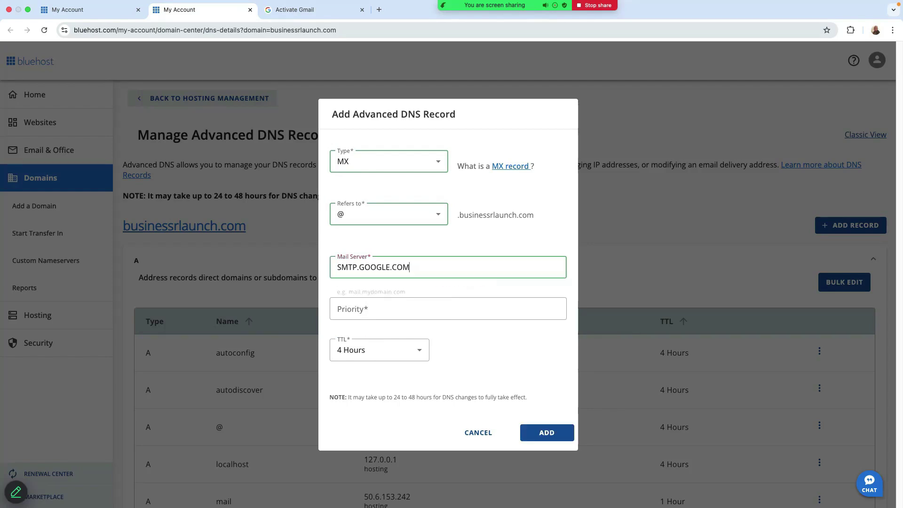
click(359, 310)
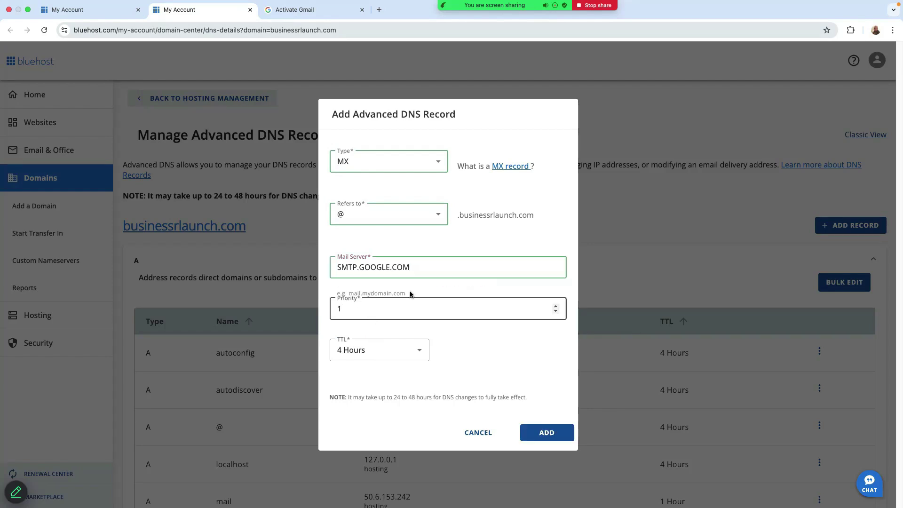
click(305, 10)
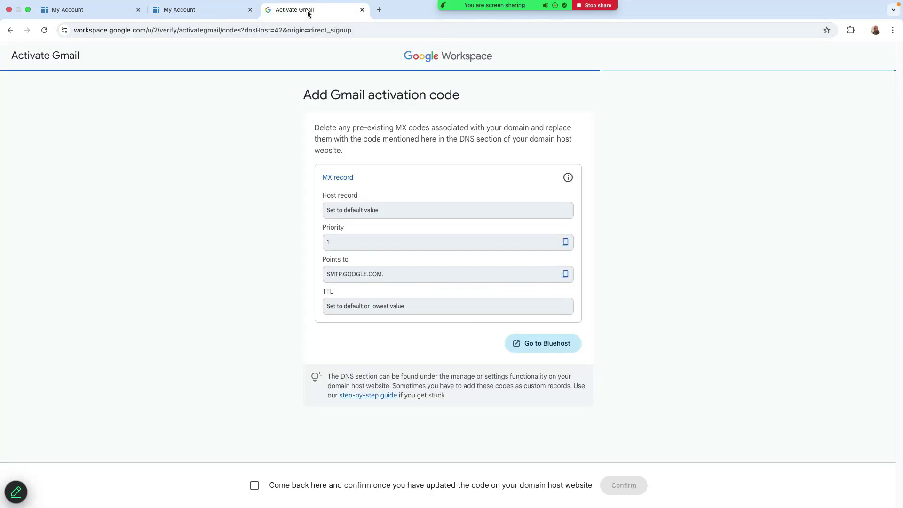
click(194, 9)
click(546, 432)
Step: Confirm the MX record update on Google's activation page, then continue via Explore Google Workspace
key(ctrl+Tab)
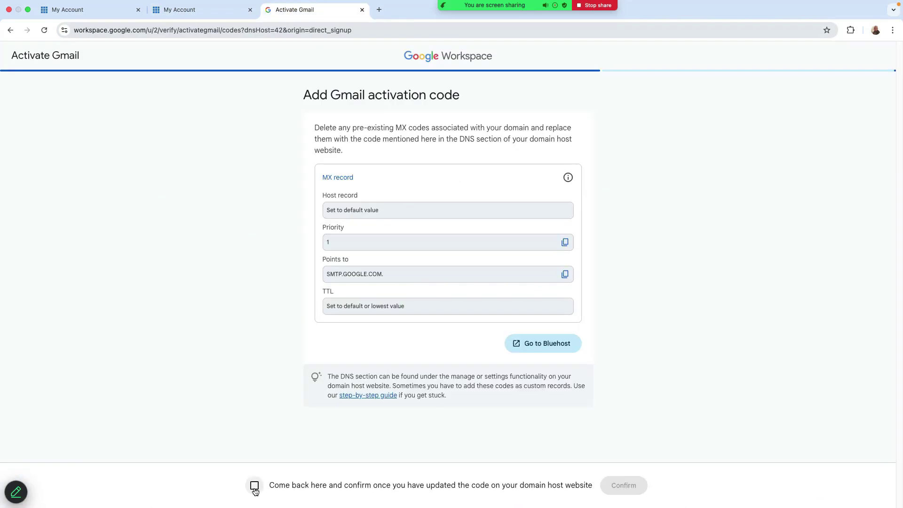
click(308, 487)
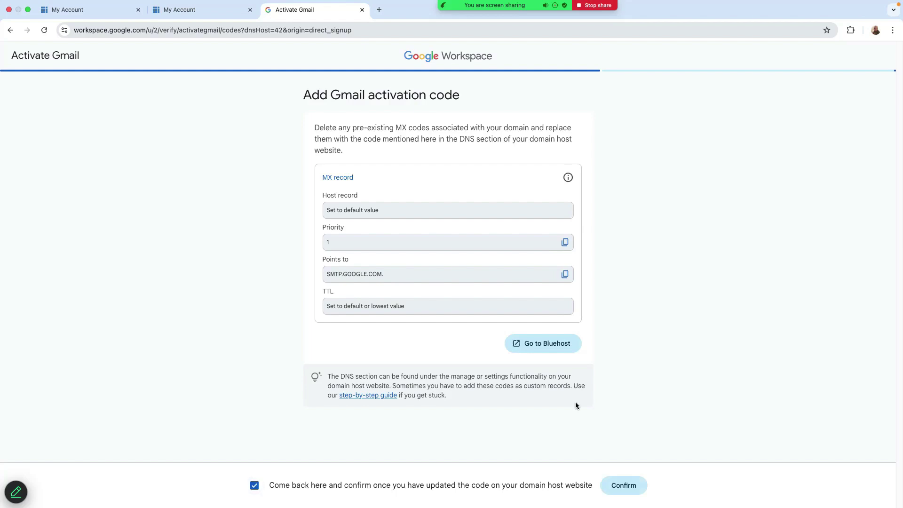
click(624, 487)
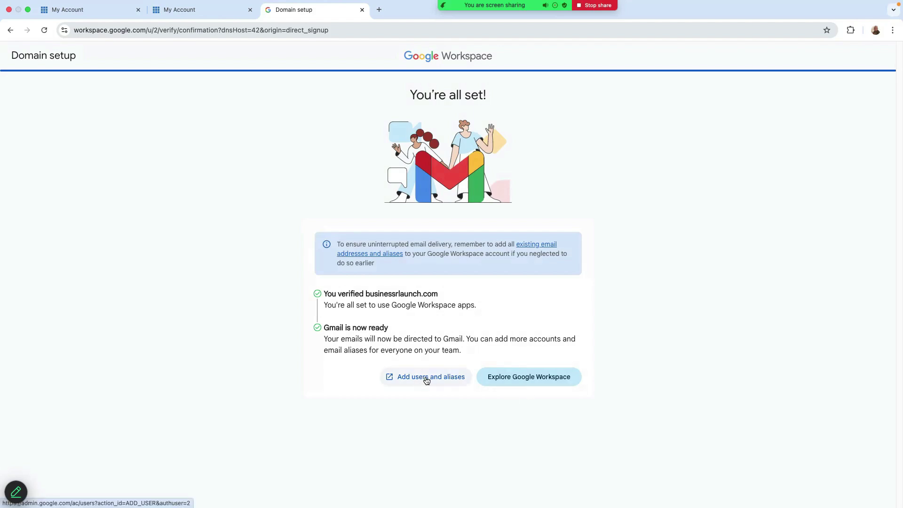
click(510, 381)
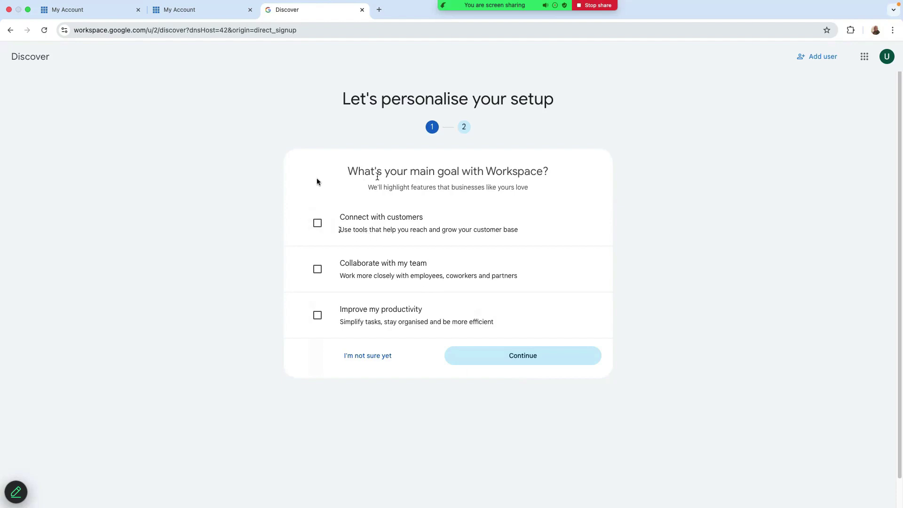
Step: Select the Connect with customers, Collaborate with my team and Improve my productivity goals and continue past the tools question
click(318, 223)
click(317, 269)
click(318, 315)
click(524, 360)
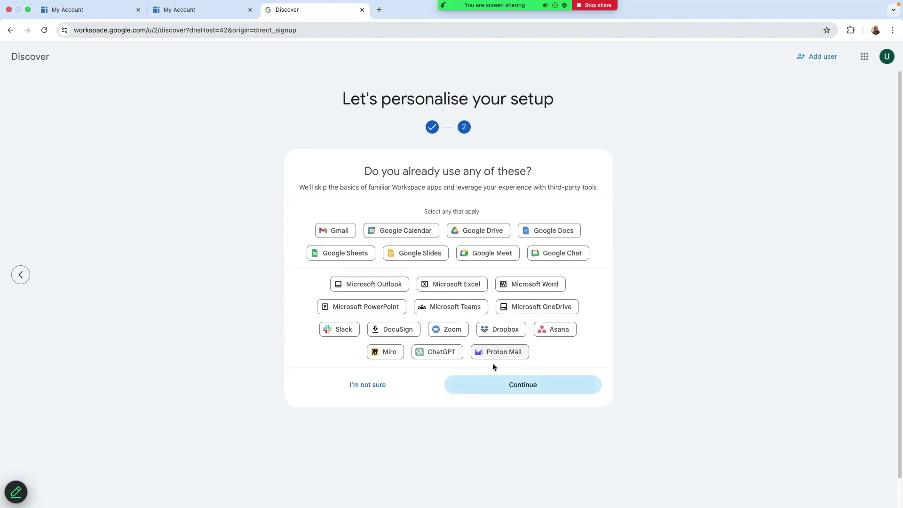
click(516, 383)
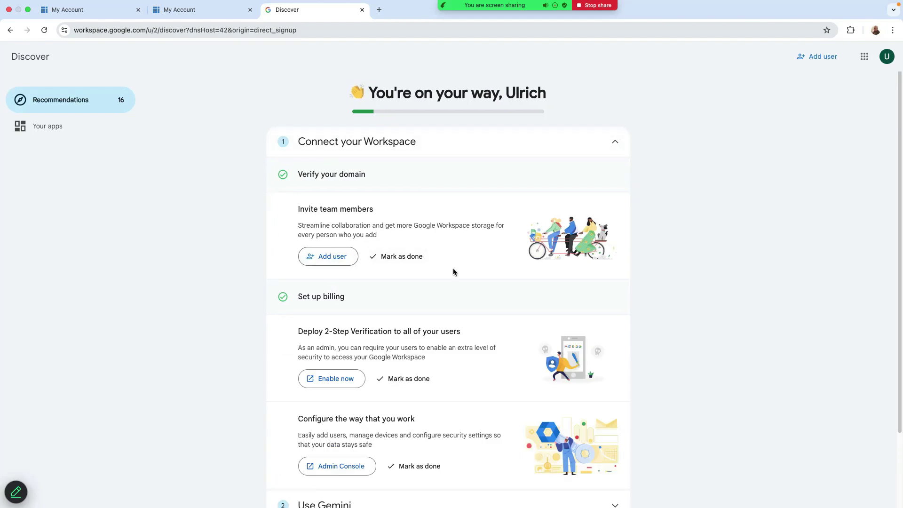
Step: Mark the invite team members, 2-Step Verification and Gemini app recommendations as done
click(399, 257)
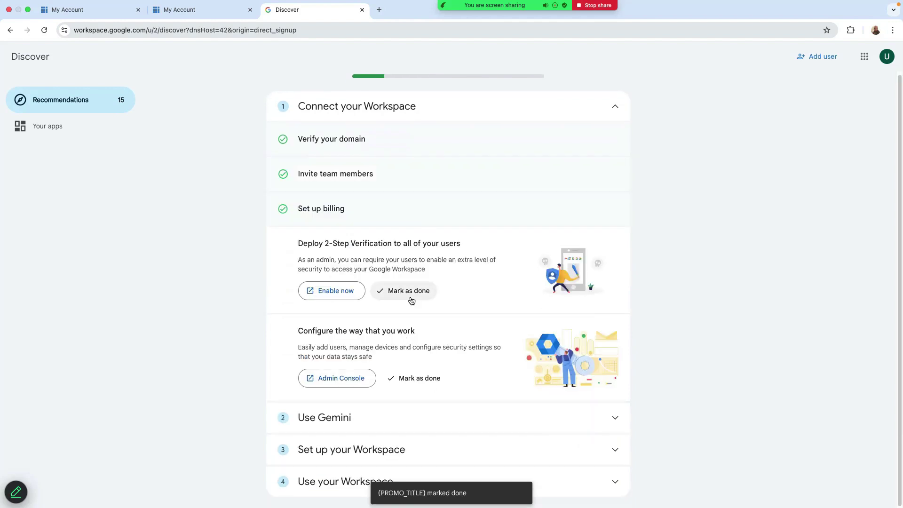
click(408, 291)
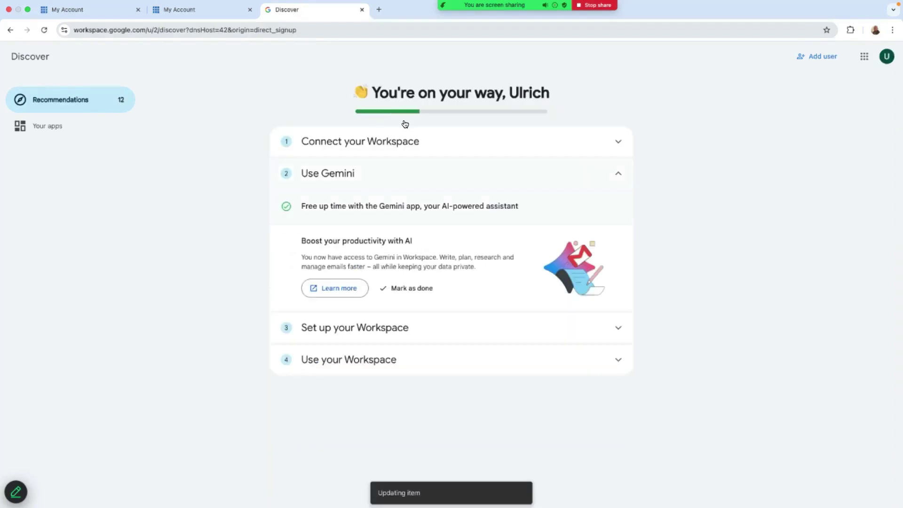
click(293, 141)
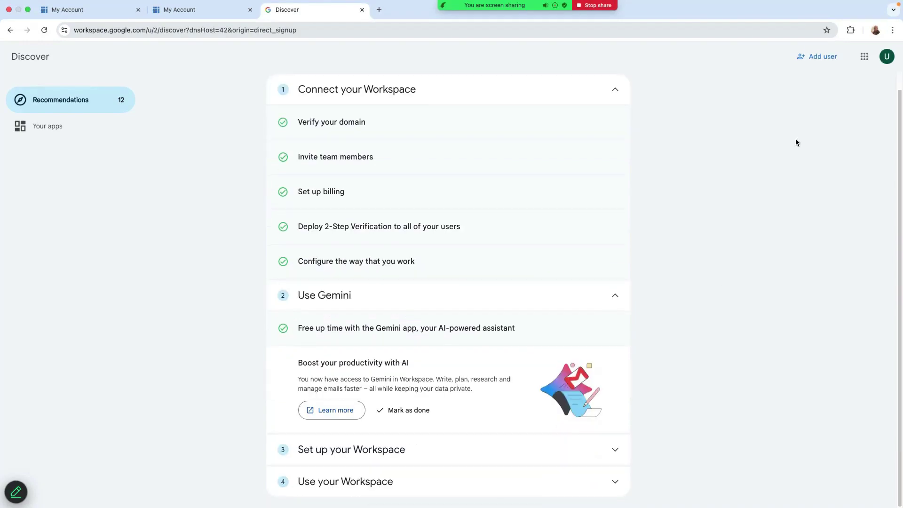
click(864, 57)
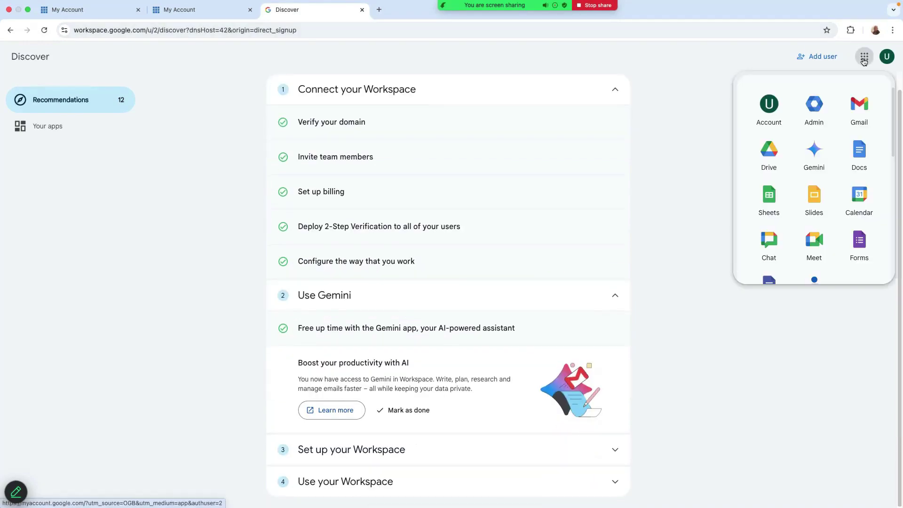
Step: Open the Admin console and sign in with the businessrlaunch.com e-mail address and its password
click(818, 106)
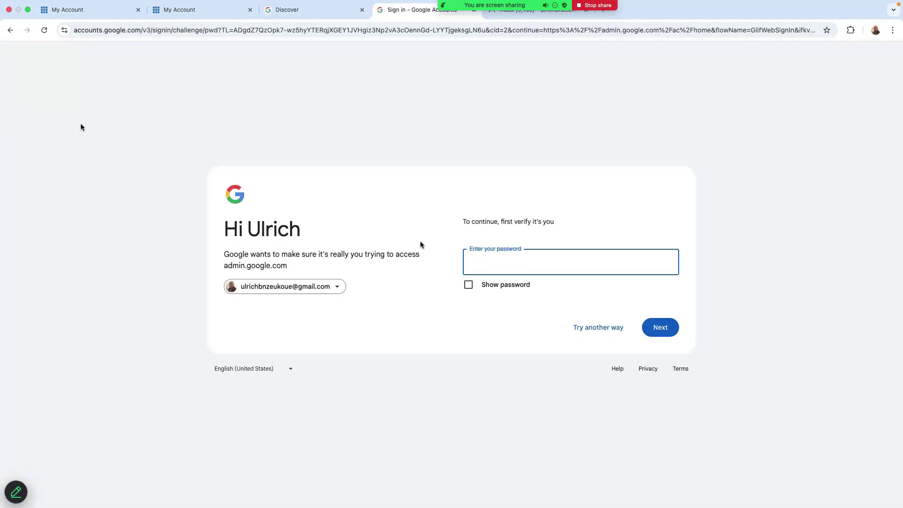
click(338, 286)
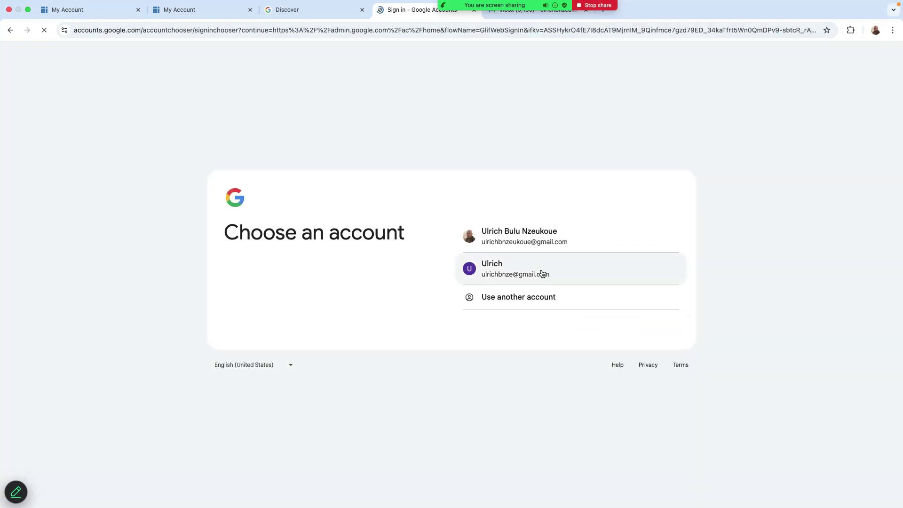
click(532, 271)
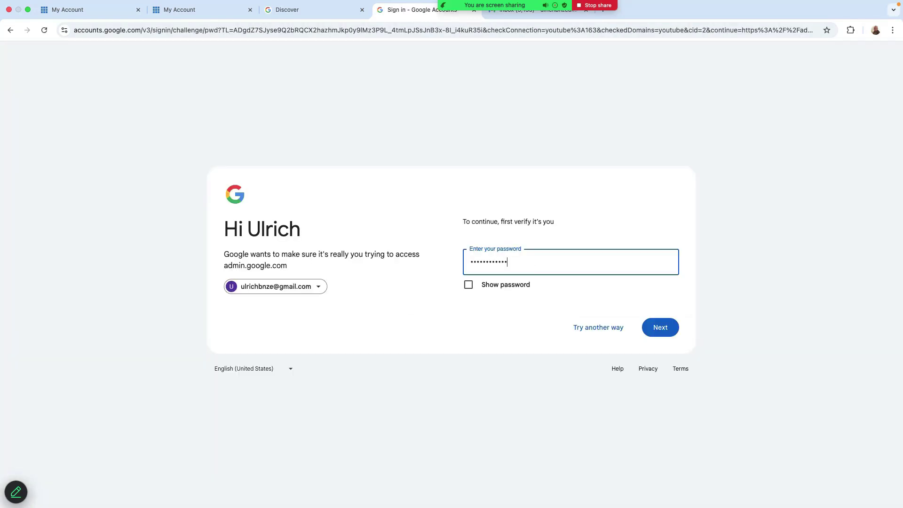
key(Return)
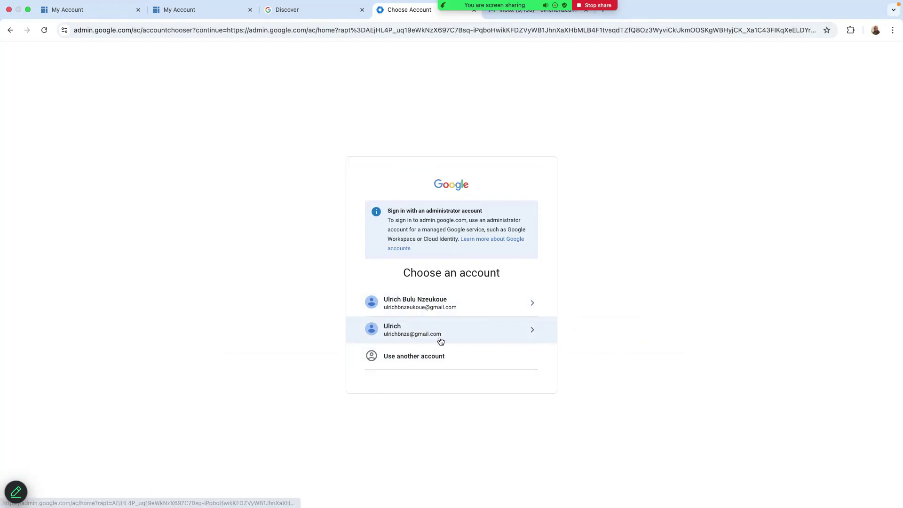
click(413, 356)
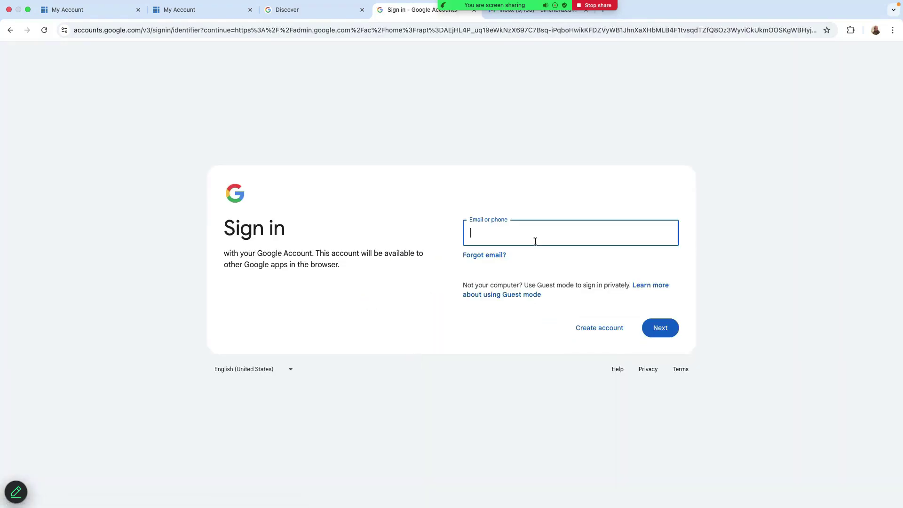
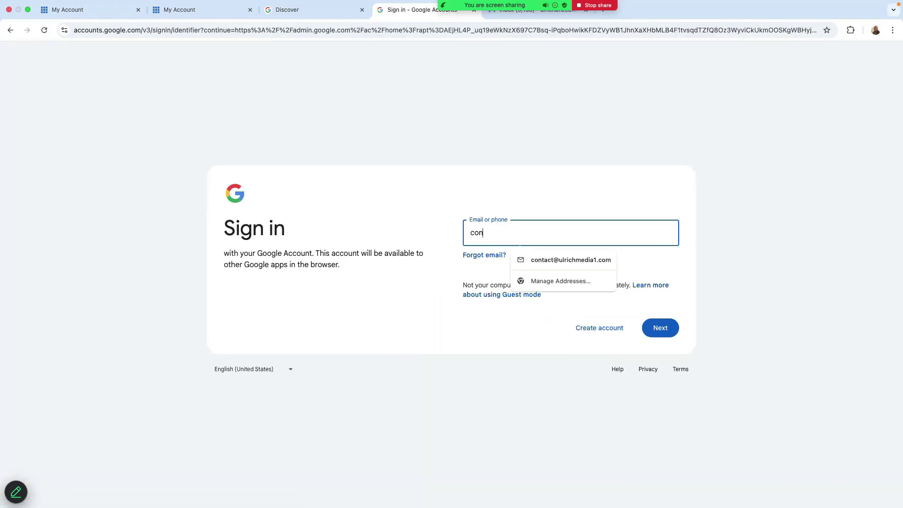
click(659, 328)
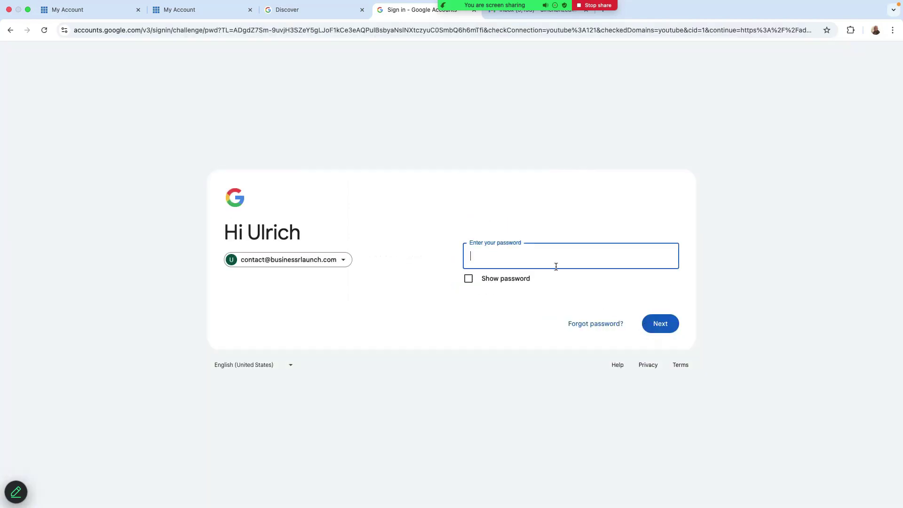
key(super+v)
key(Return)
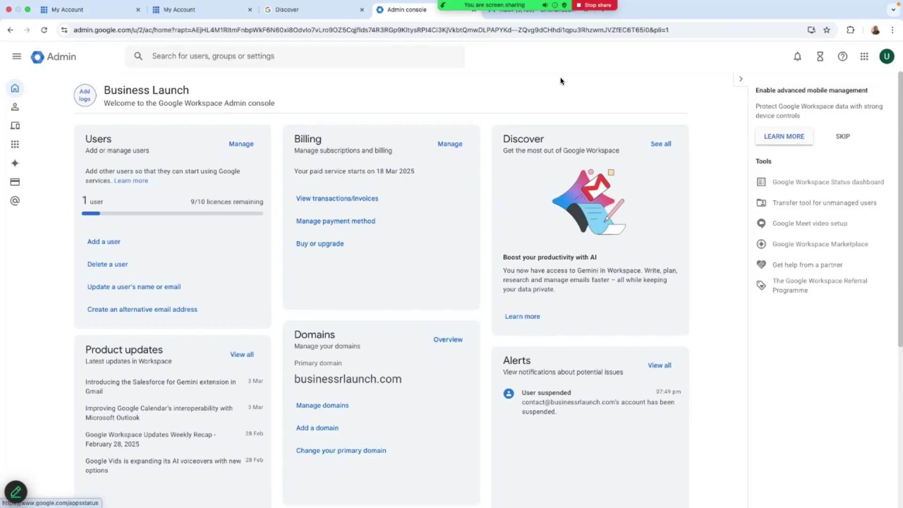
Step: Launch Gmail from the apps list and enable smart features for Gmail/Chat/Meet, Workspace and other products, then save
click(865, 56)
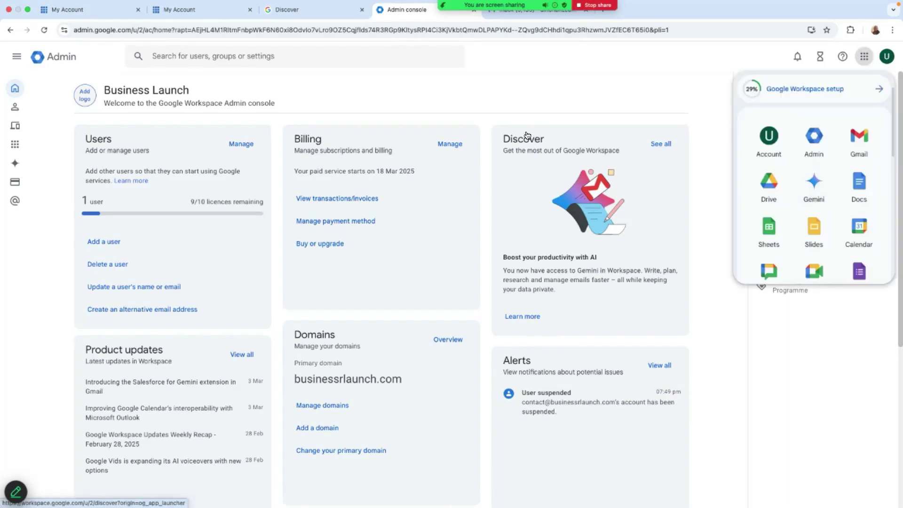
click(864, 135)
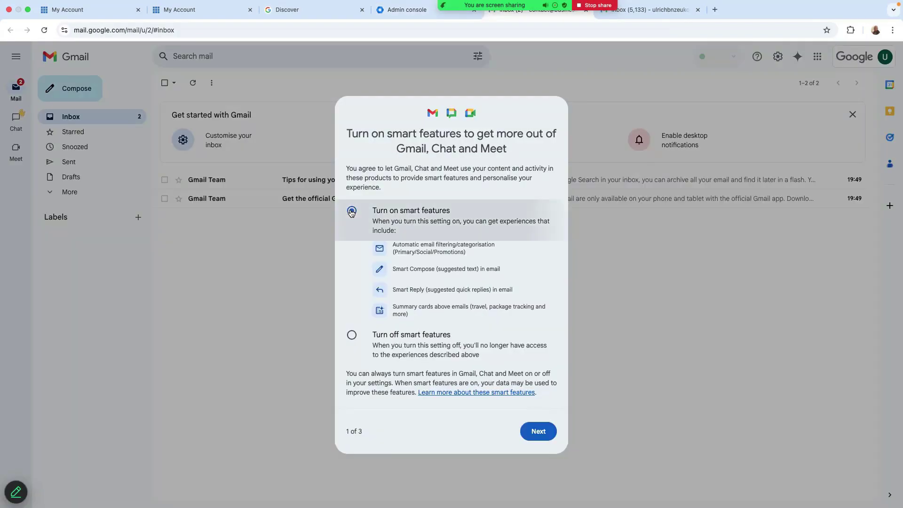
click(538, 432)
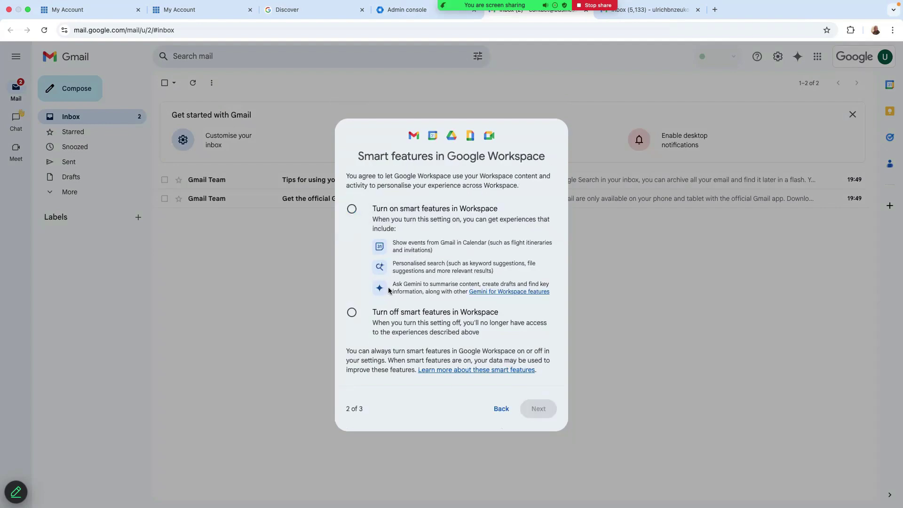
click(351, 221)
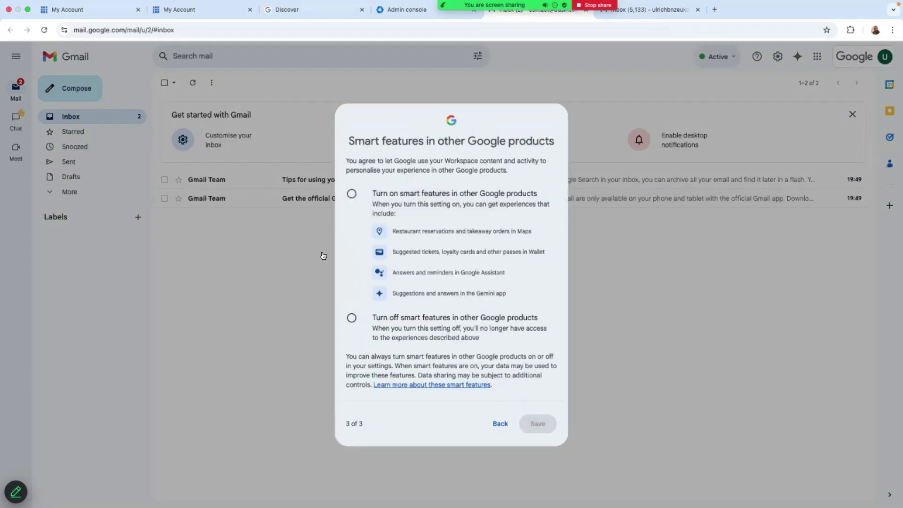
key(space)
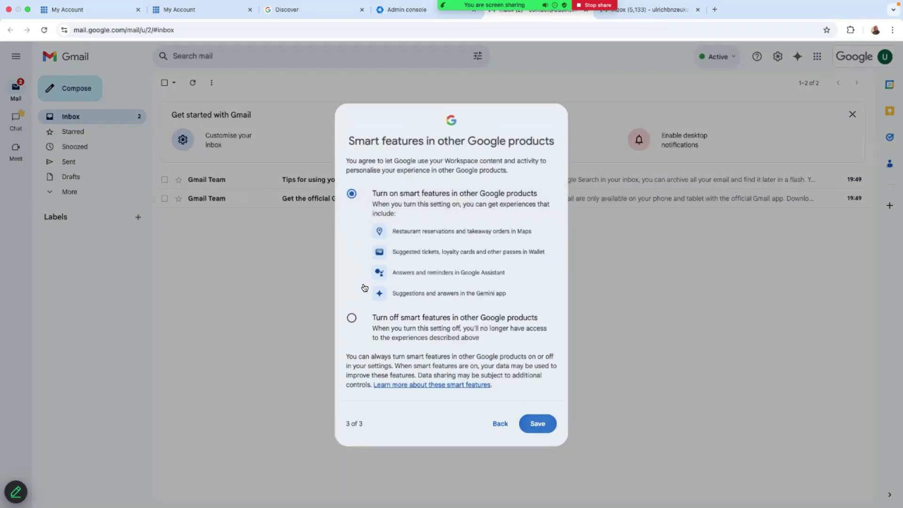
key(Return)
key(Return)
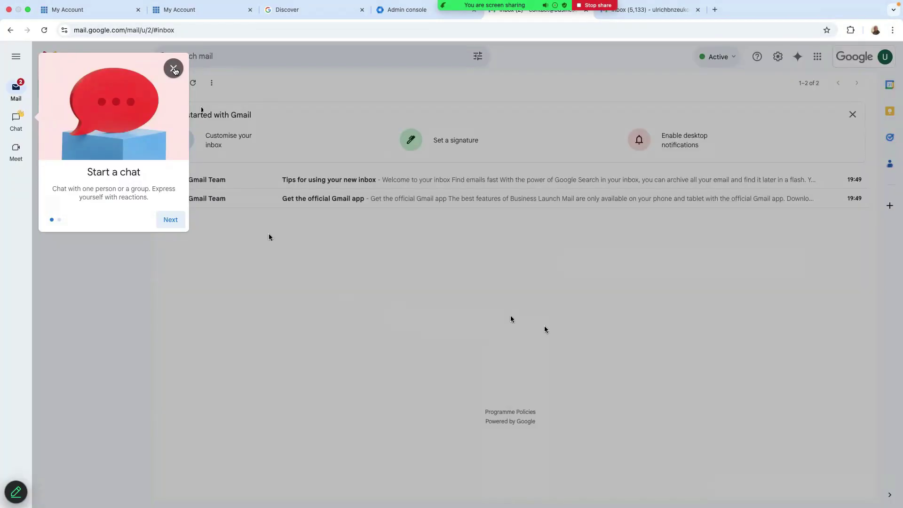
Step: Close the Start a chat tip and the account panel, then return to the Admin console tab
click(174, 69)
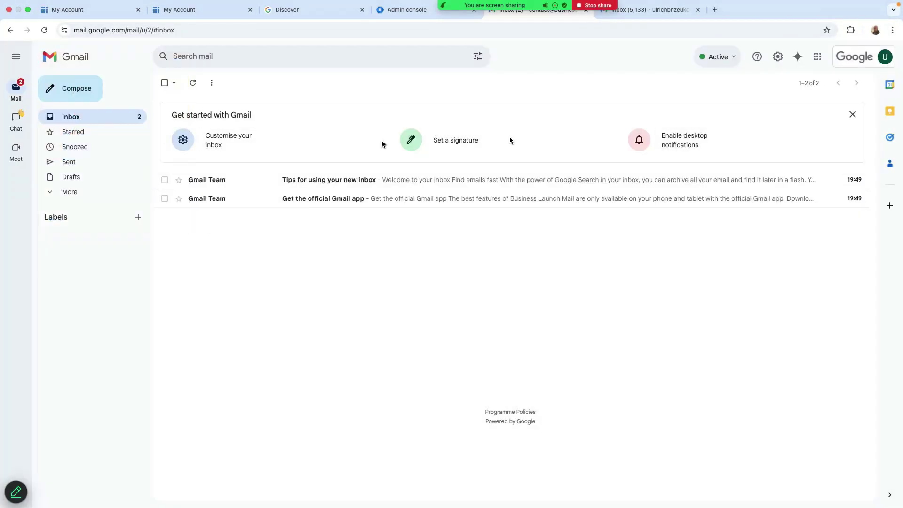
click(885, 57)
click(885, 59)
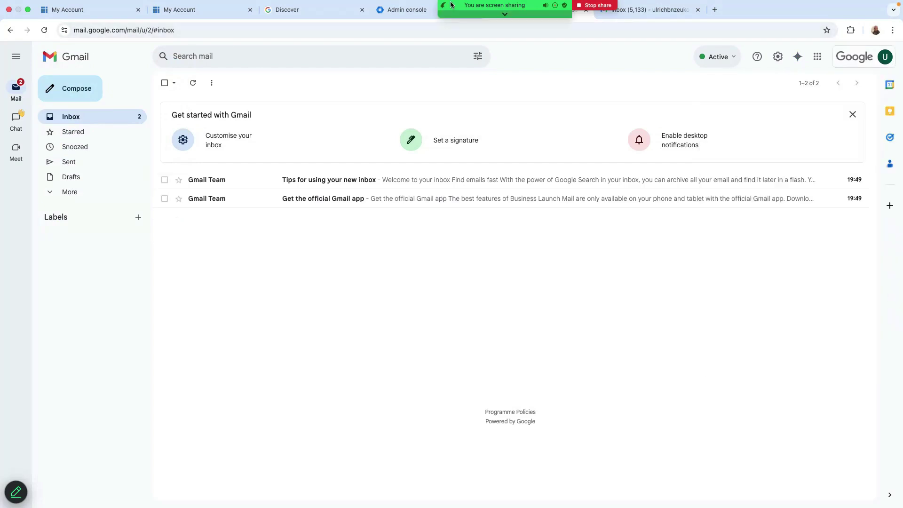
click(402, 9)
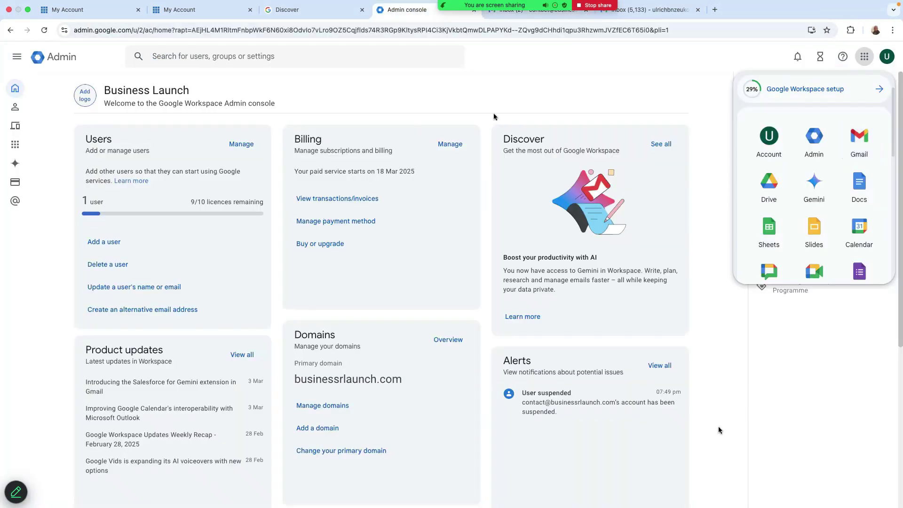